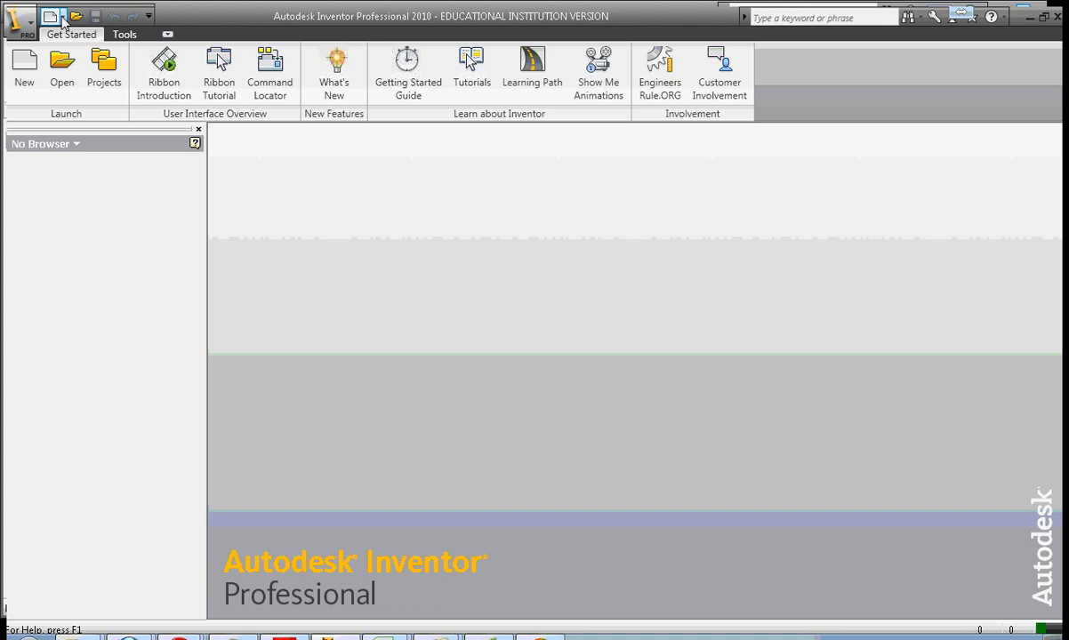
Create a new assembly and place two copies of the ExamplePart_RectangularSolid part in it.
left_click(64, 17)
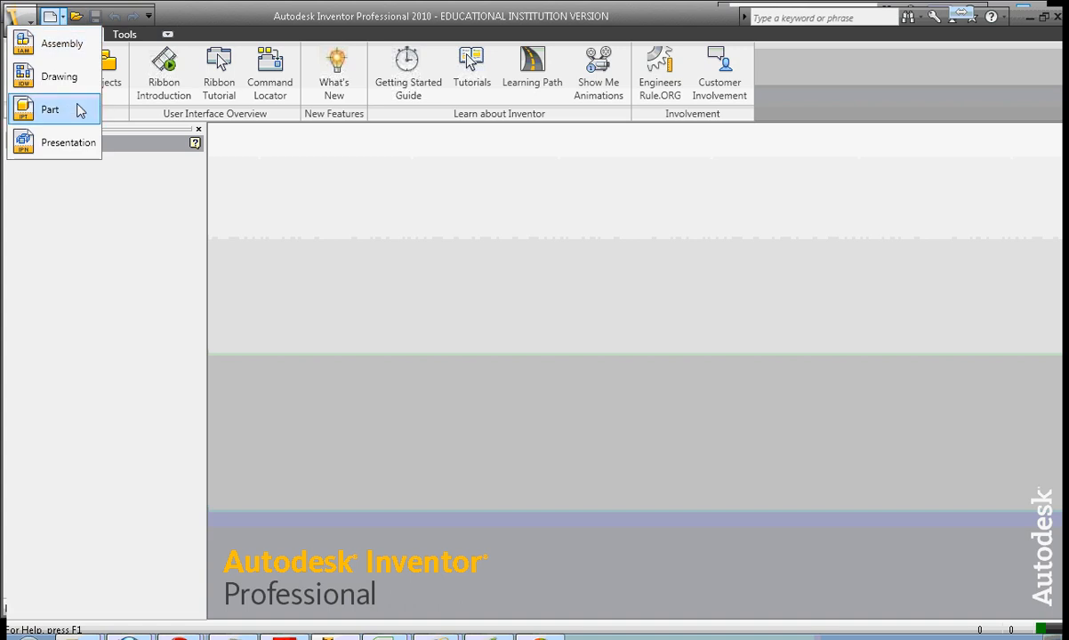
left_click(78, 43)
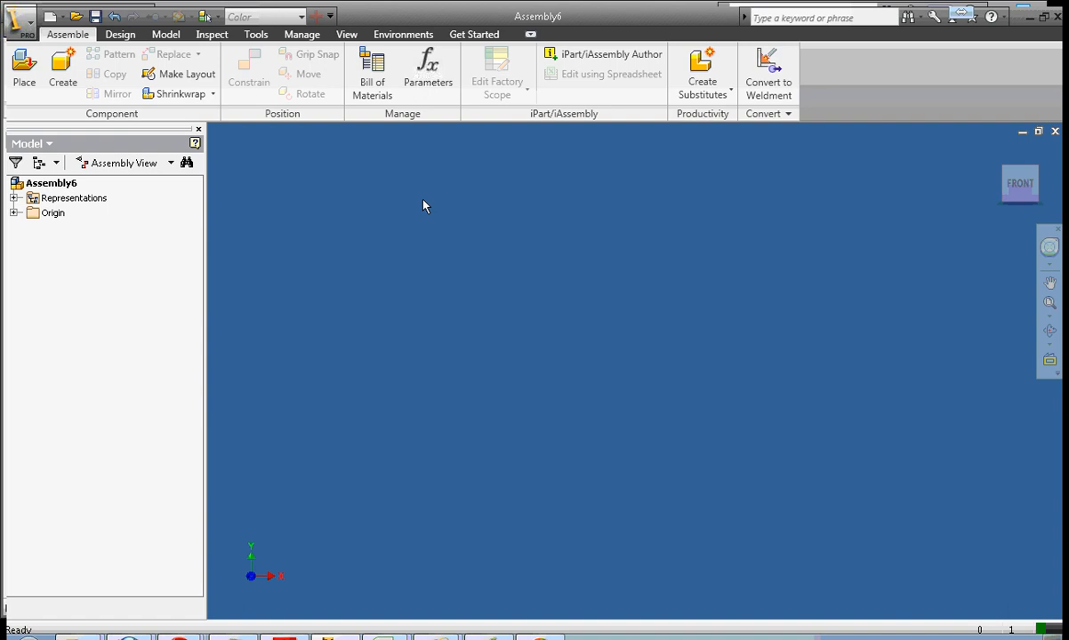
left_click(25, 78)
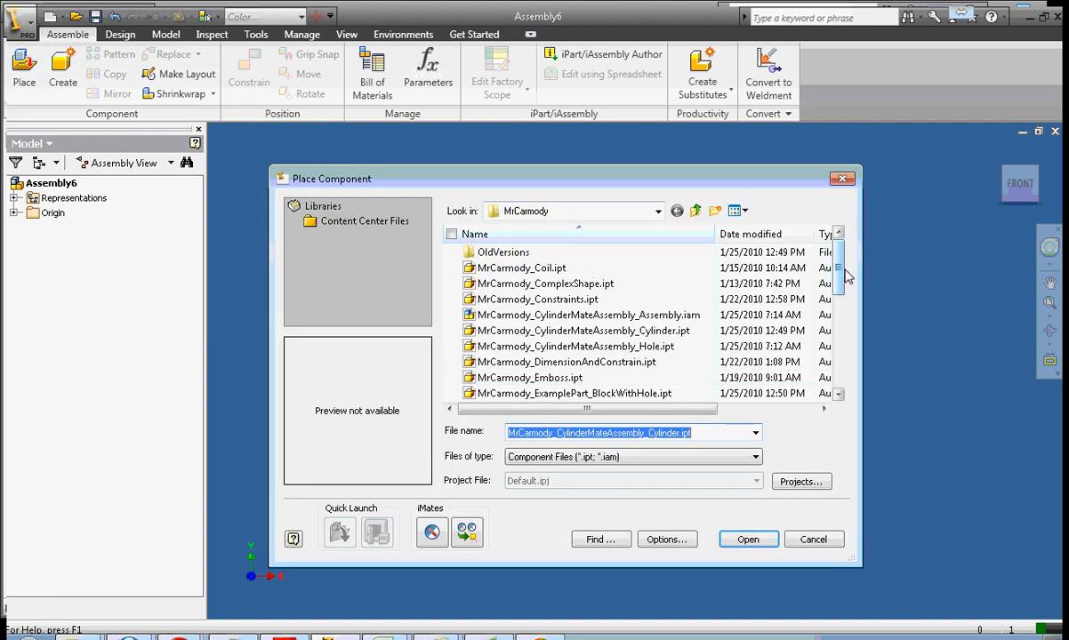
left_click_drag(839, 267, 852, 313)
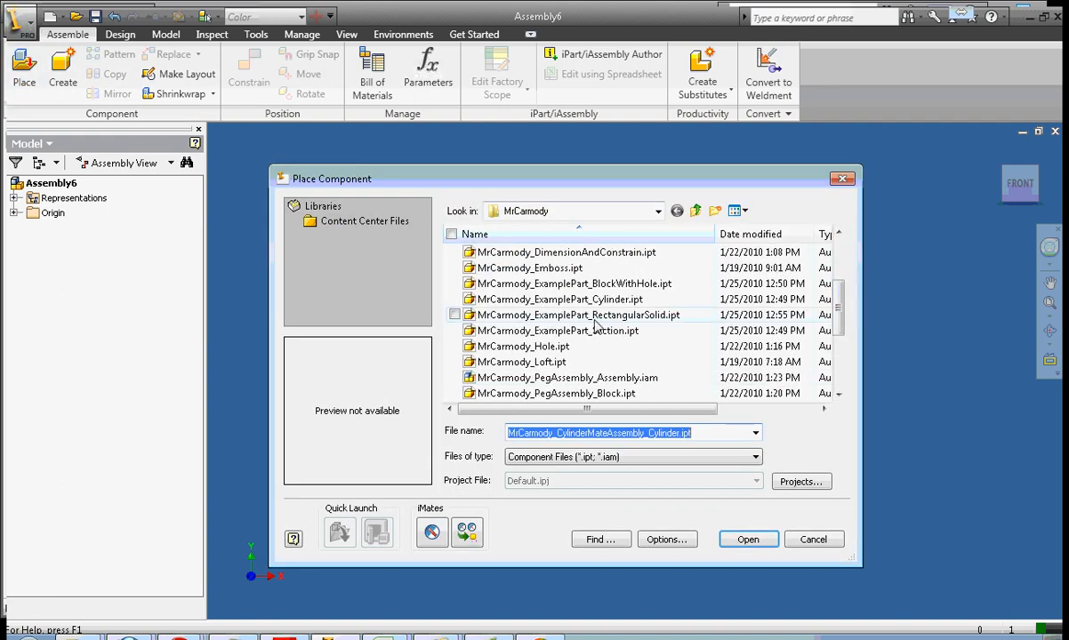
left_click(603, 318)
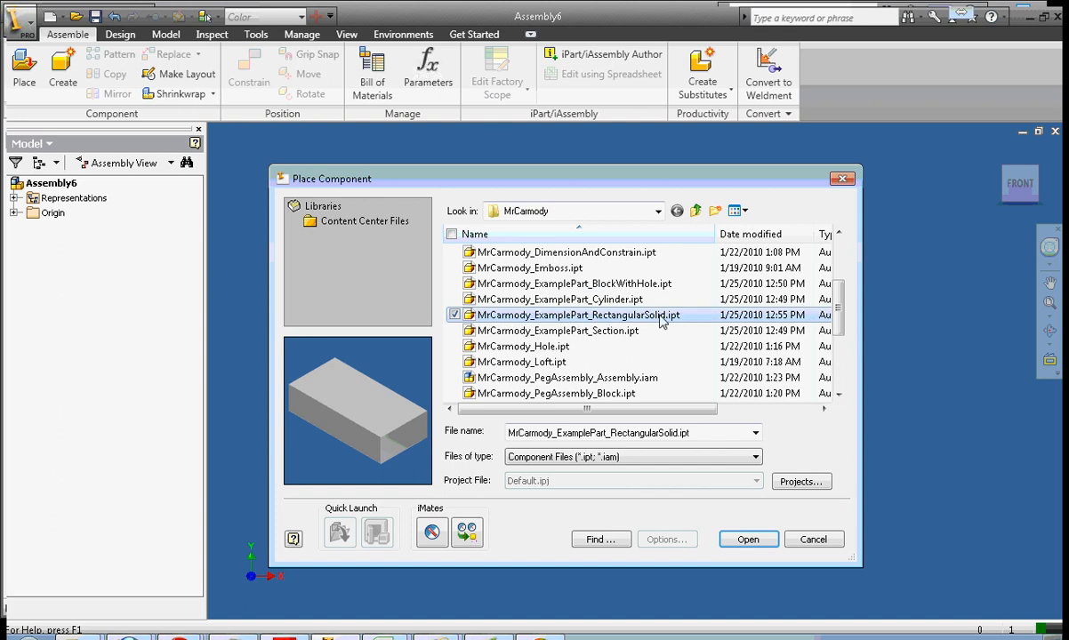
left_click(745, 540)
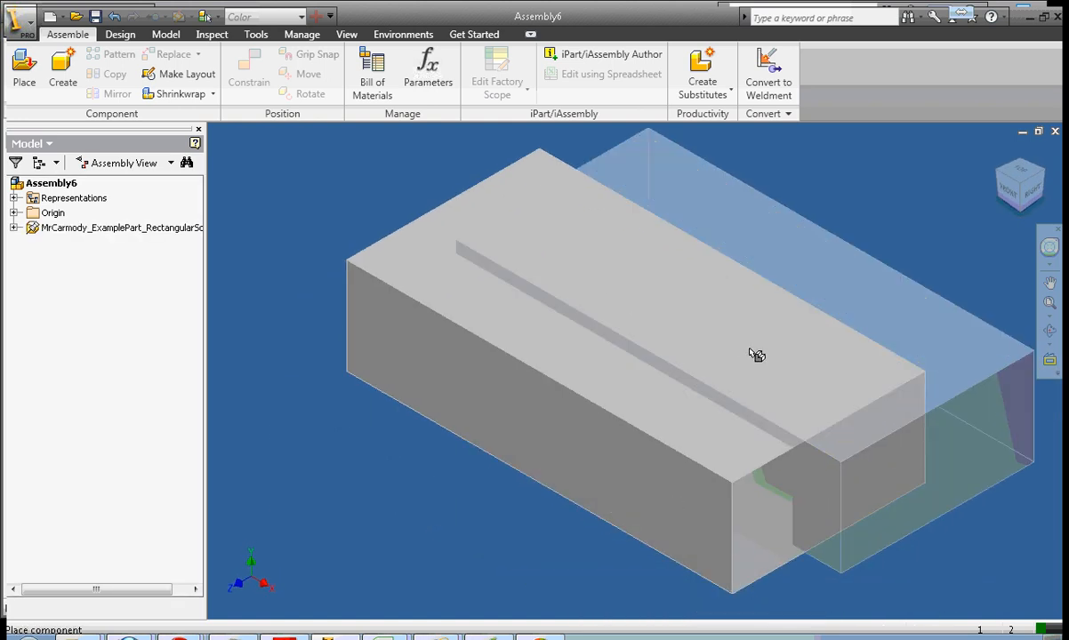
left_click(832, 268)
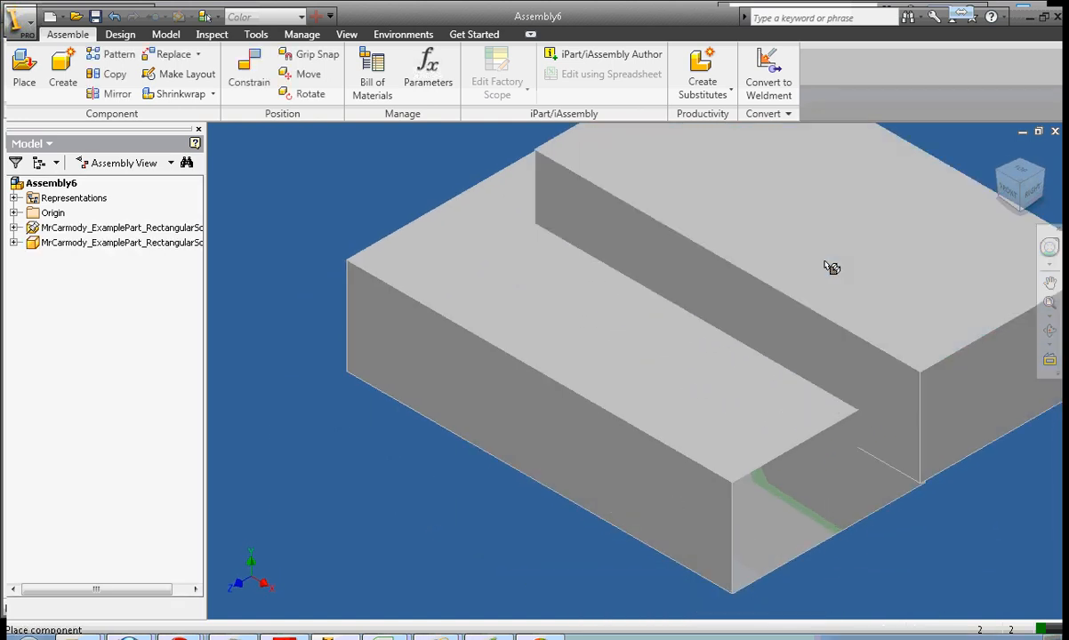
right_click(827, 265)
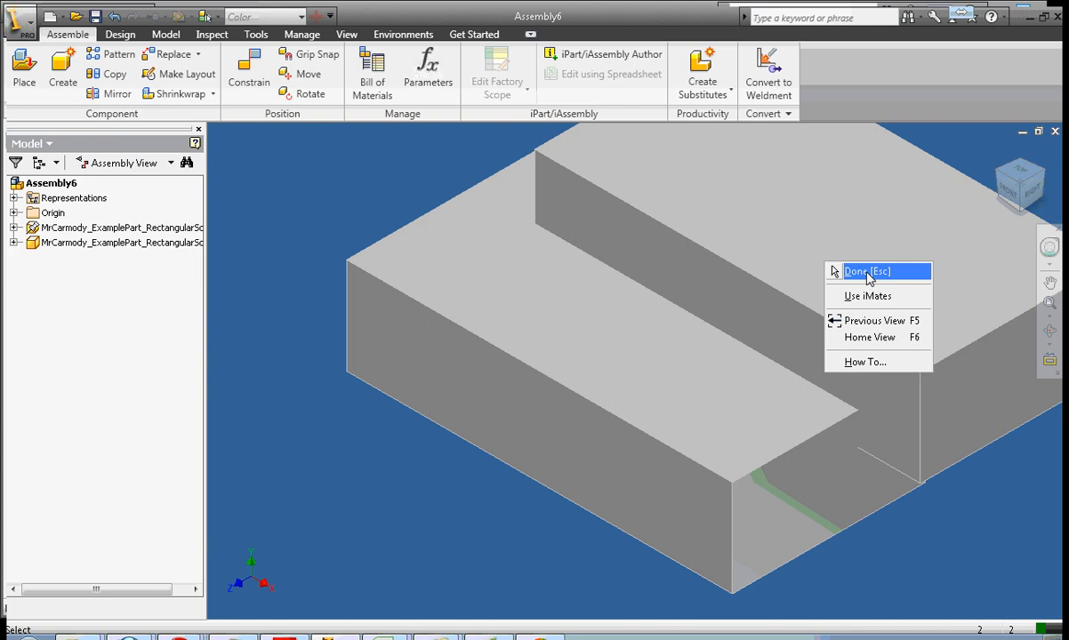
left_click(868, 272)
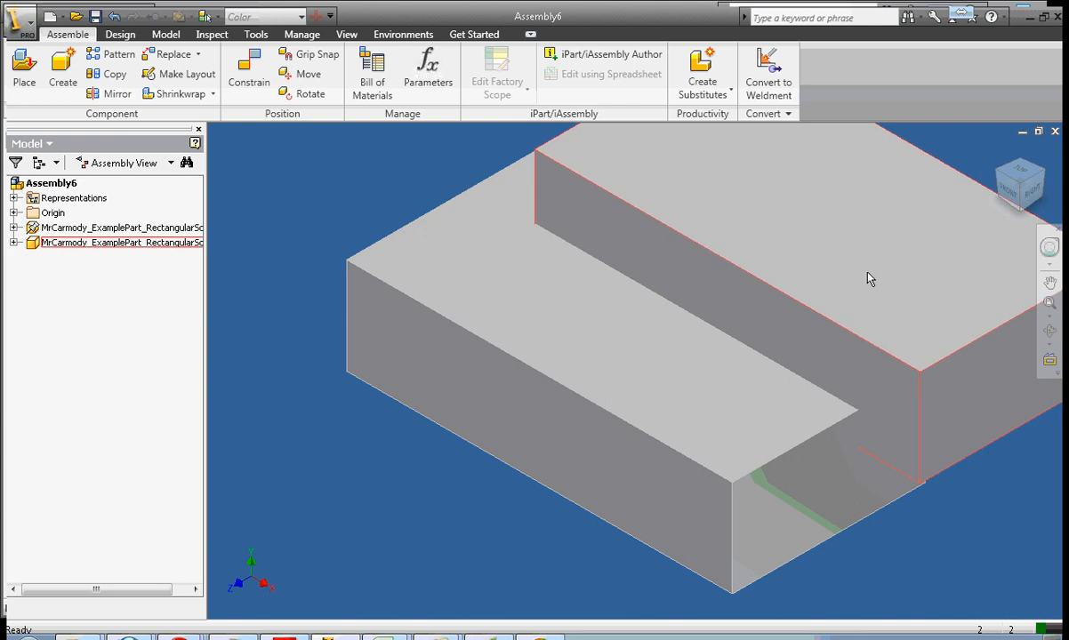
Mate the left top edge of the grounded block to the left bottom edge of the second block with zero offset.
left_click(248, 87)
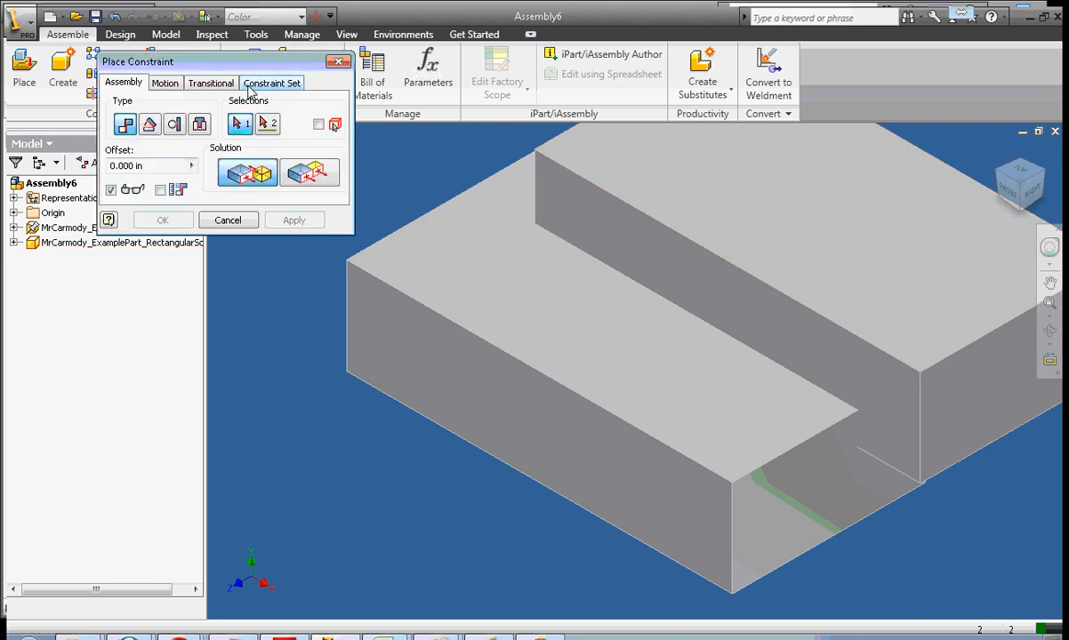
left_click(149, 126)
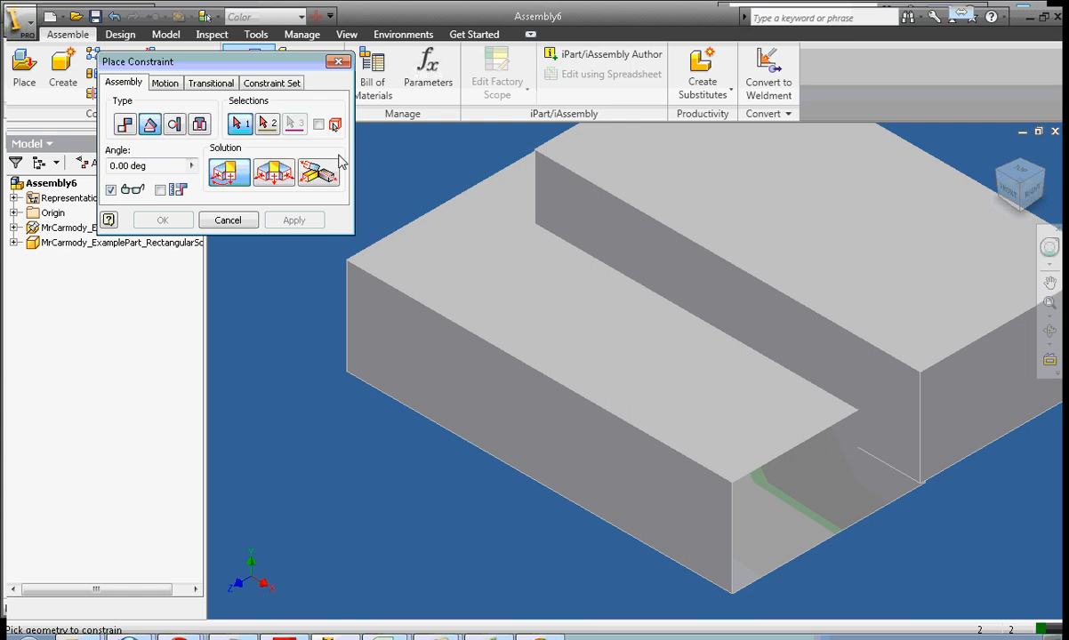
left_click(125, 127)
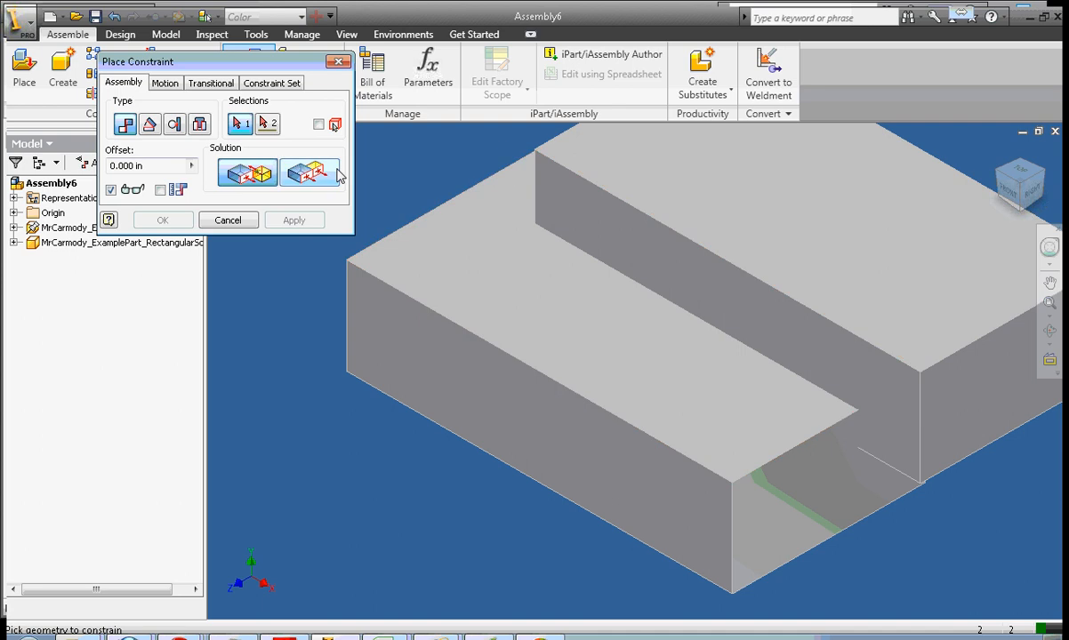
mouse_move(971, 175)
left_mouse_down()
mouse_move(1025, 188)
mouse_move(1027, 164)
mouse_move(989, 204)
mouse_move(1002, 139)
left_mouse_up()
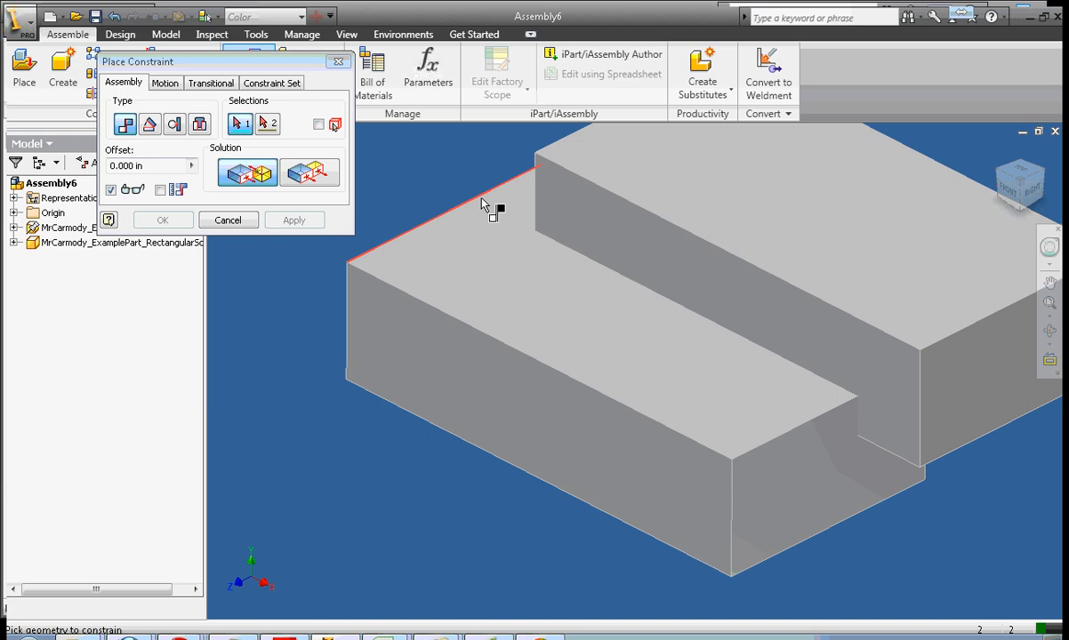
left_click(485, 205)
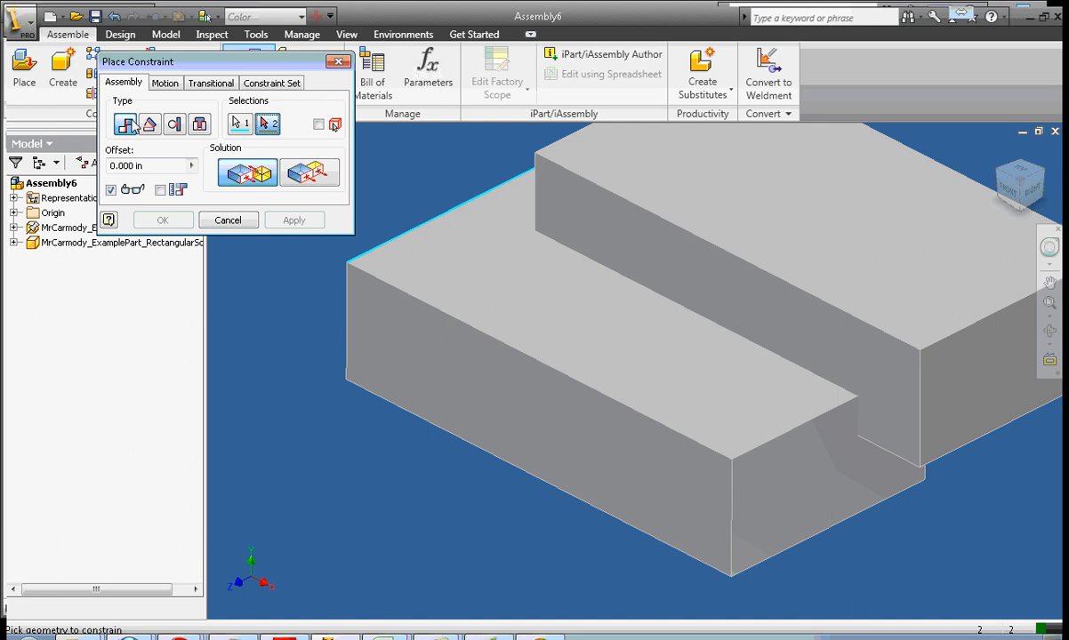
left_click_drag(1021, 189, 1064, 215)
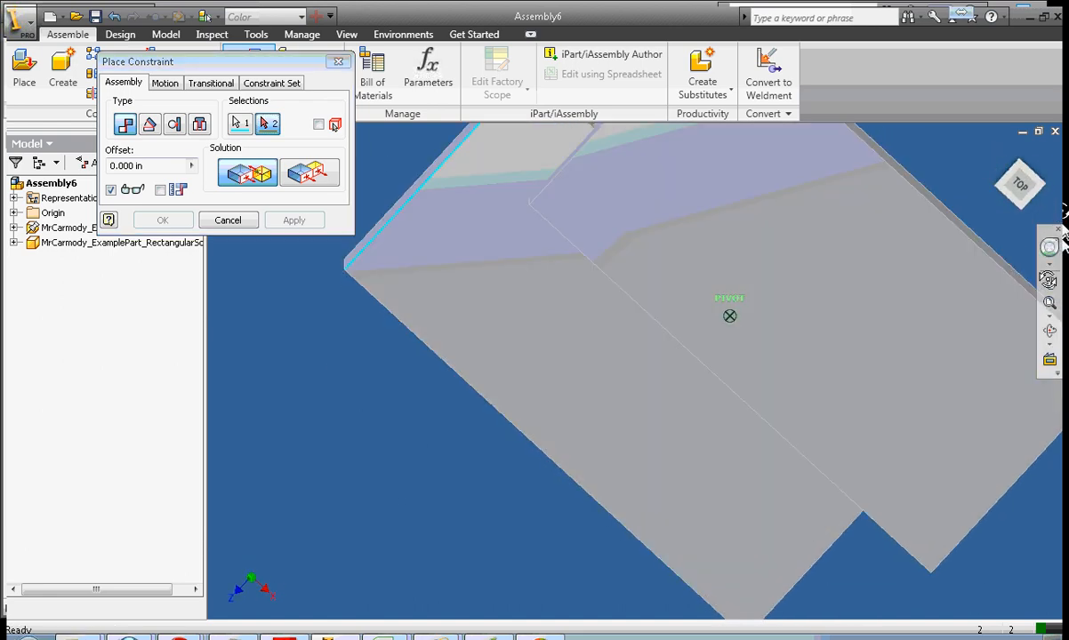
left_click_drag(1049, 280, 1057, 293)
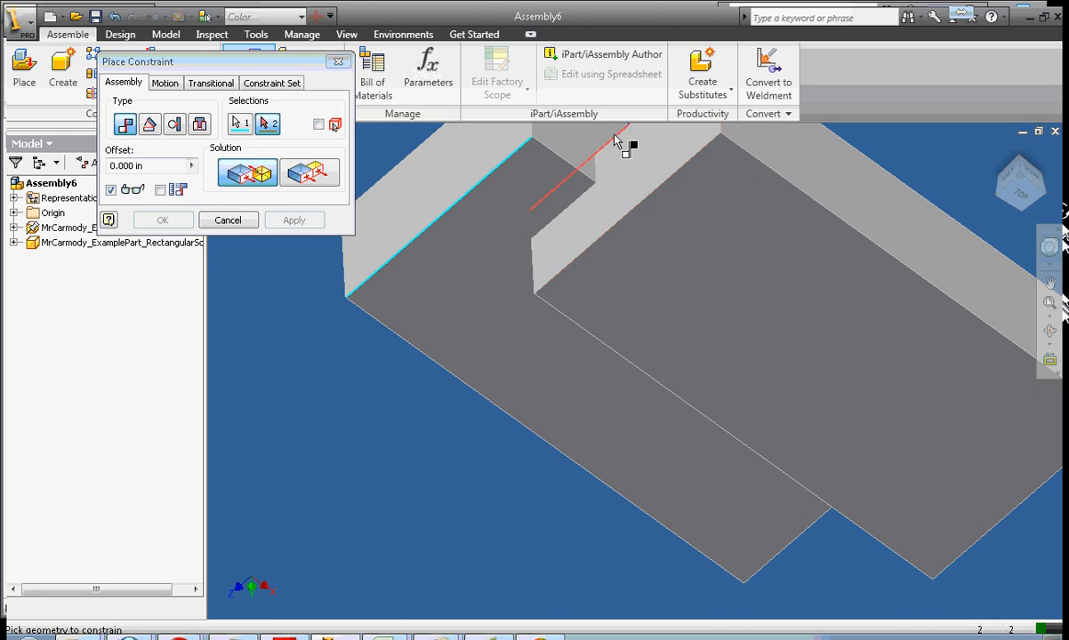
left_click(615, 140)
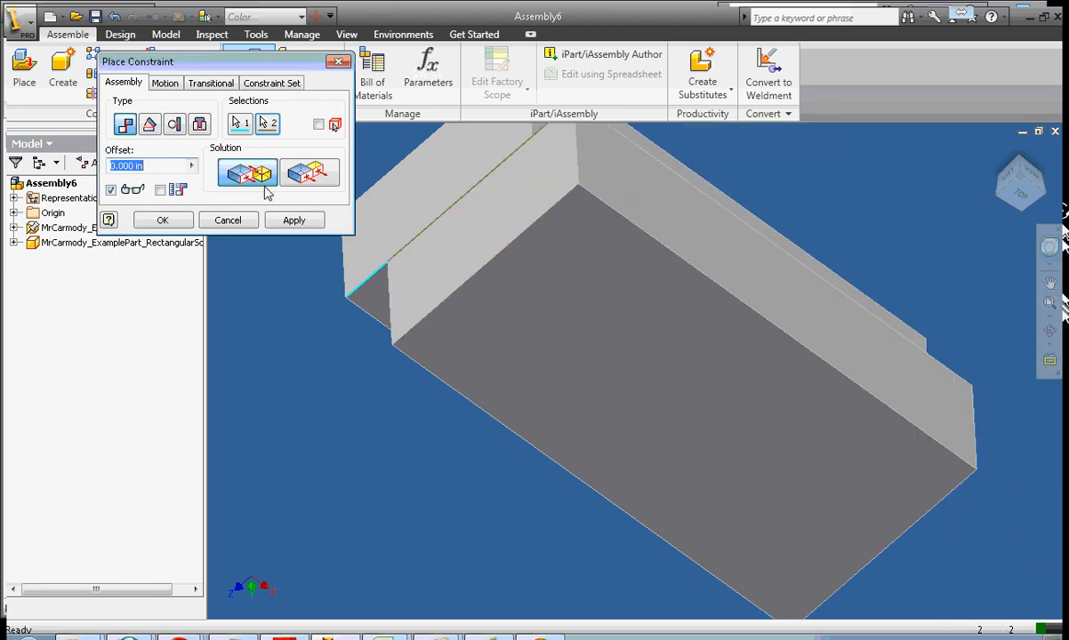
left_click(162, 221)
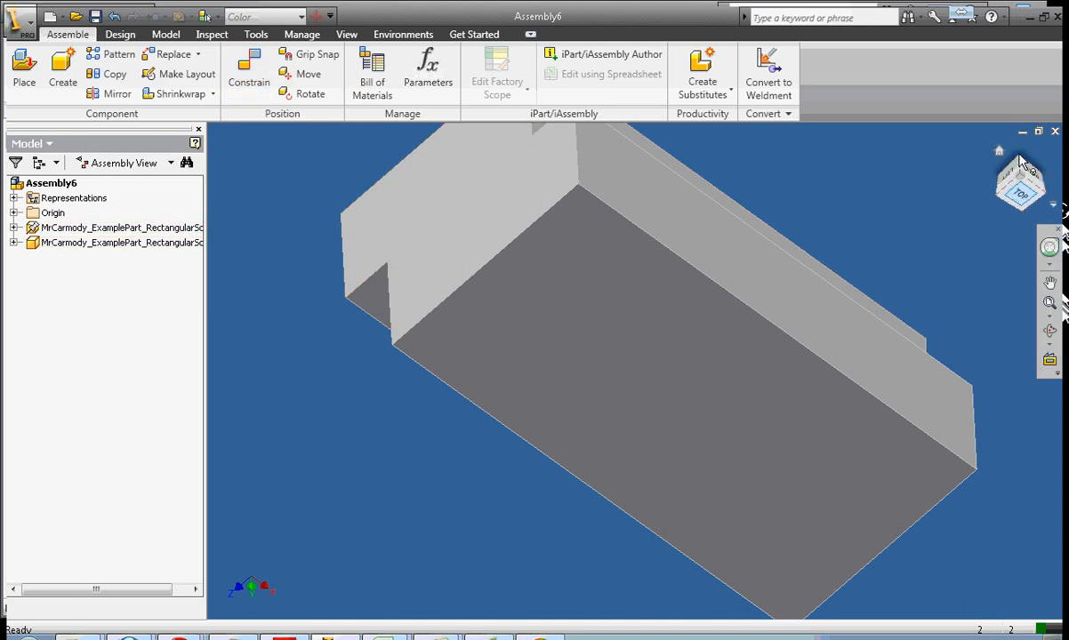
Swing the second block upward about the mated edge so that it stands open at an angle above the grounded block.
mouse_move(1021, 185)
left_mouse_down()
mouse_move(1061, 574)
mouse_move(1061, 449)
left_mouse_up()
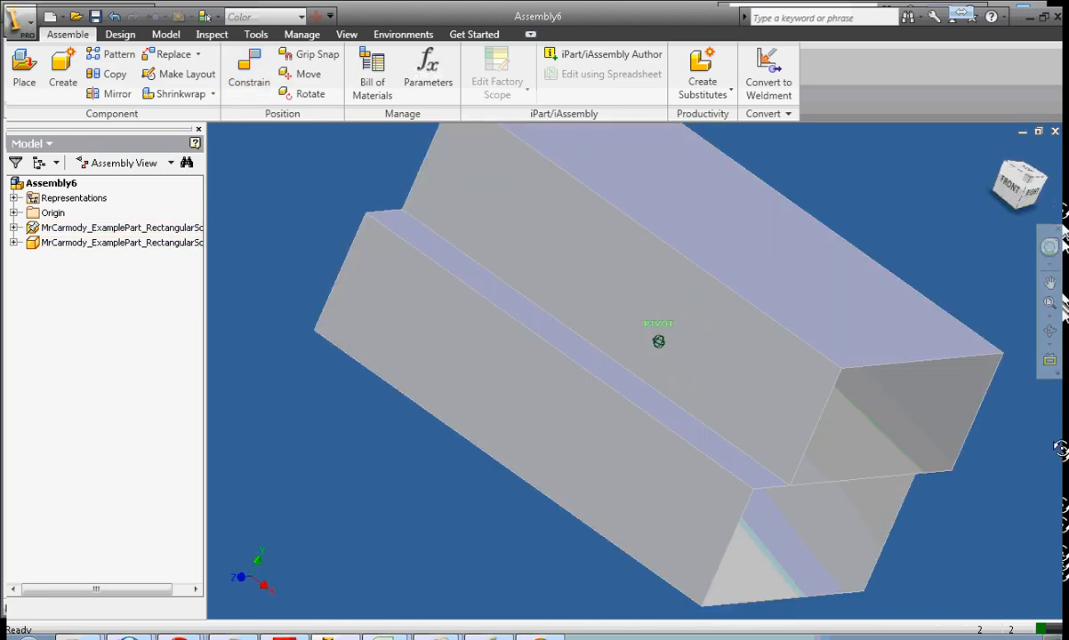
left_click_drag(811, 443, 796, 398)
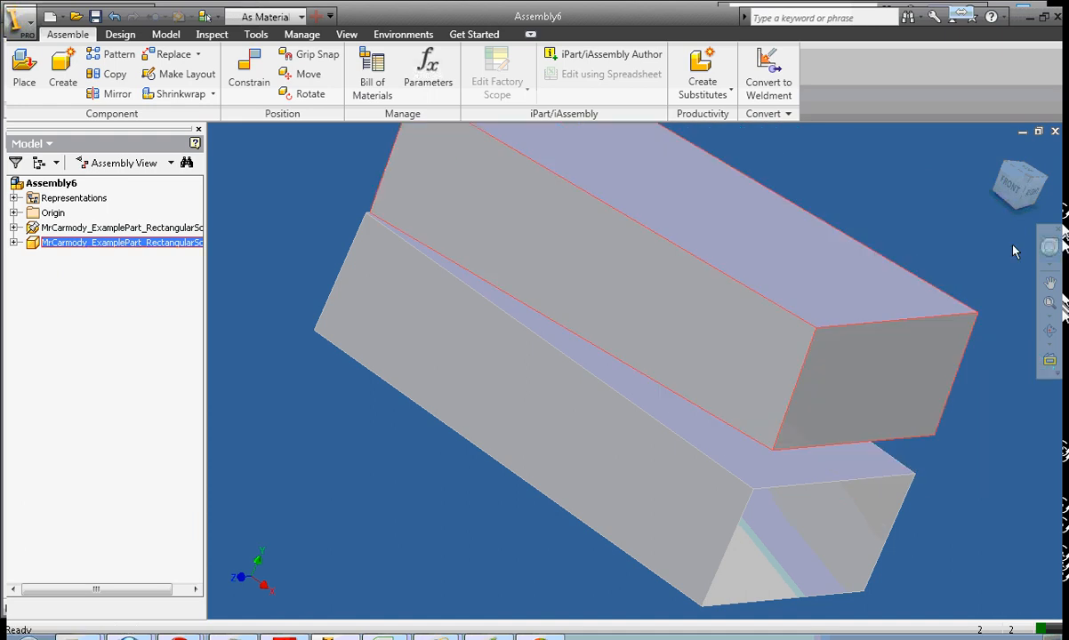
left_click_drag(1010, 197, 1013, 187)
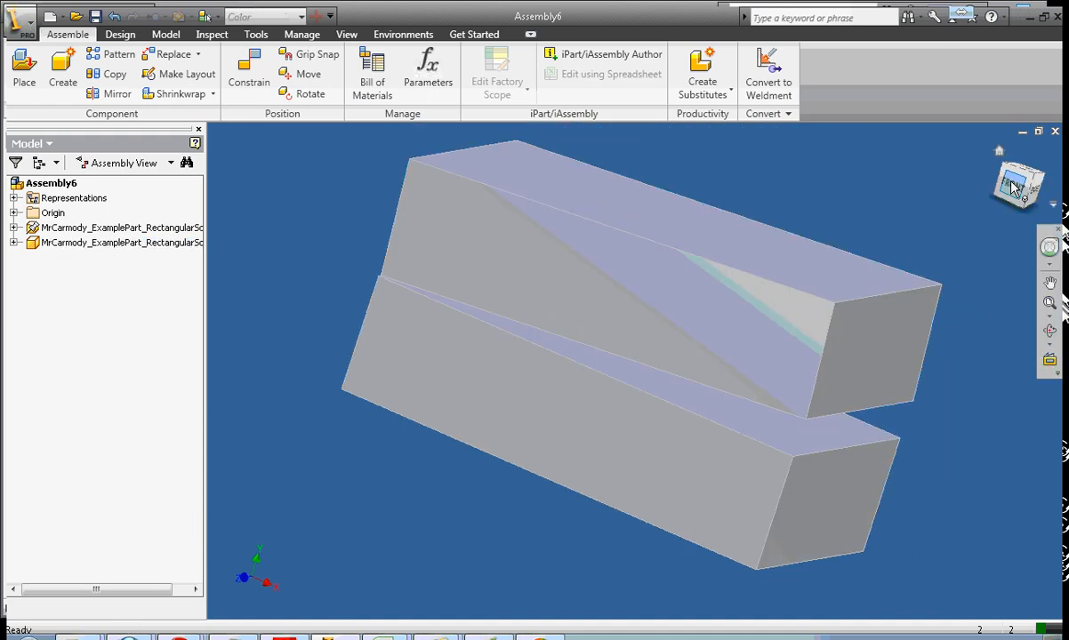
left_click(1012, 187)
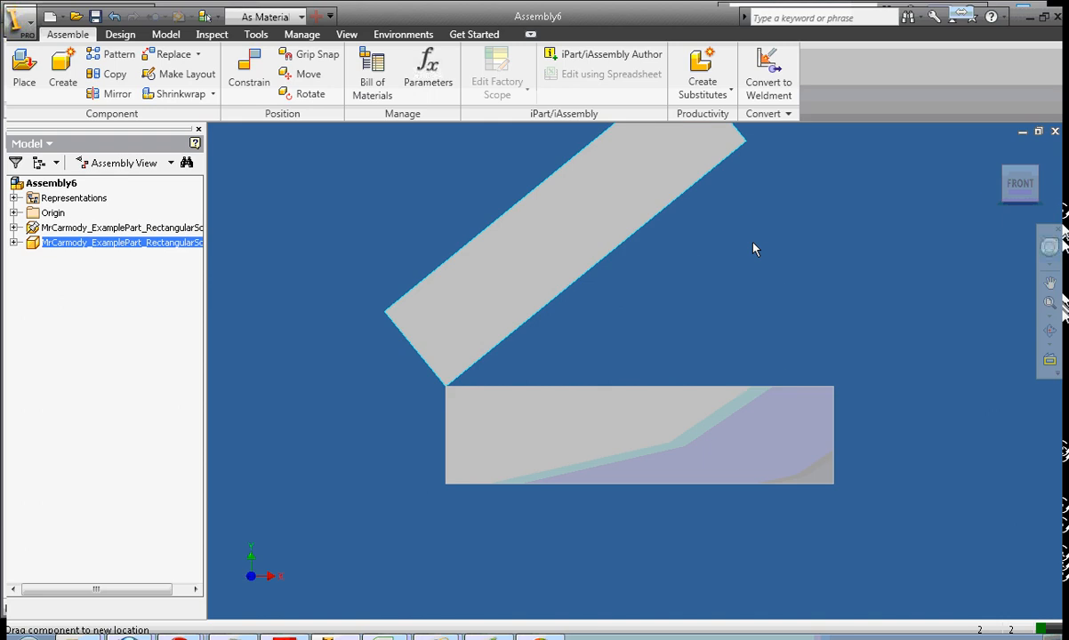
left_click_drag(754, 246, 792, 233)
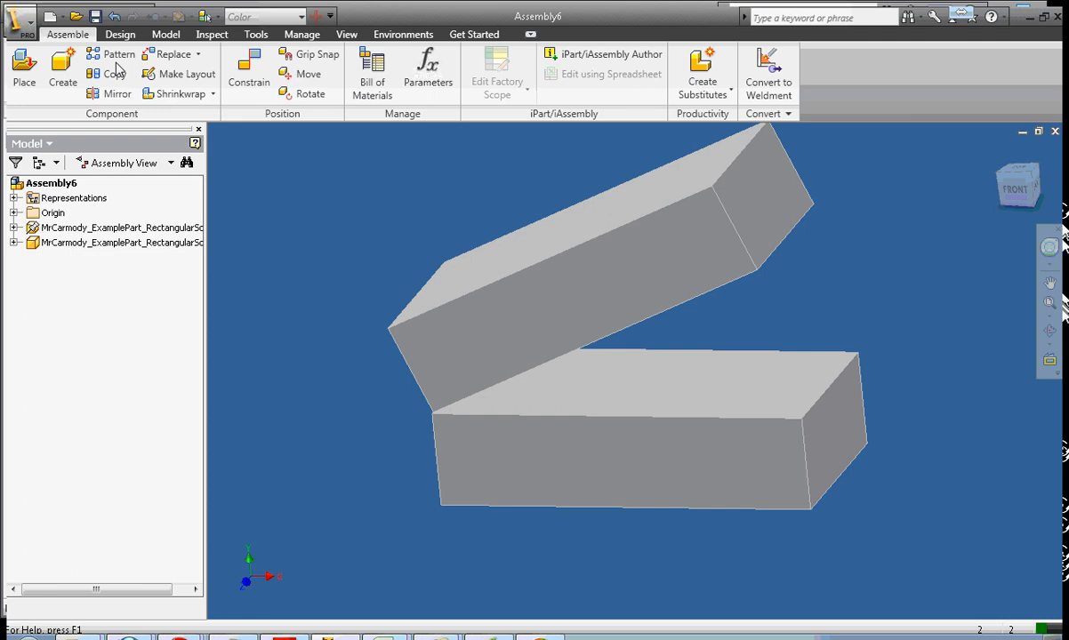
Constrain the front faces of both blocks flush with zero offset and swing the upper block to test the hinge.
left_click(249, 79)
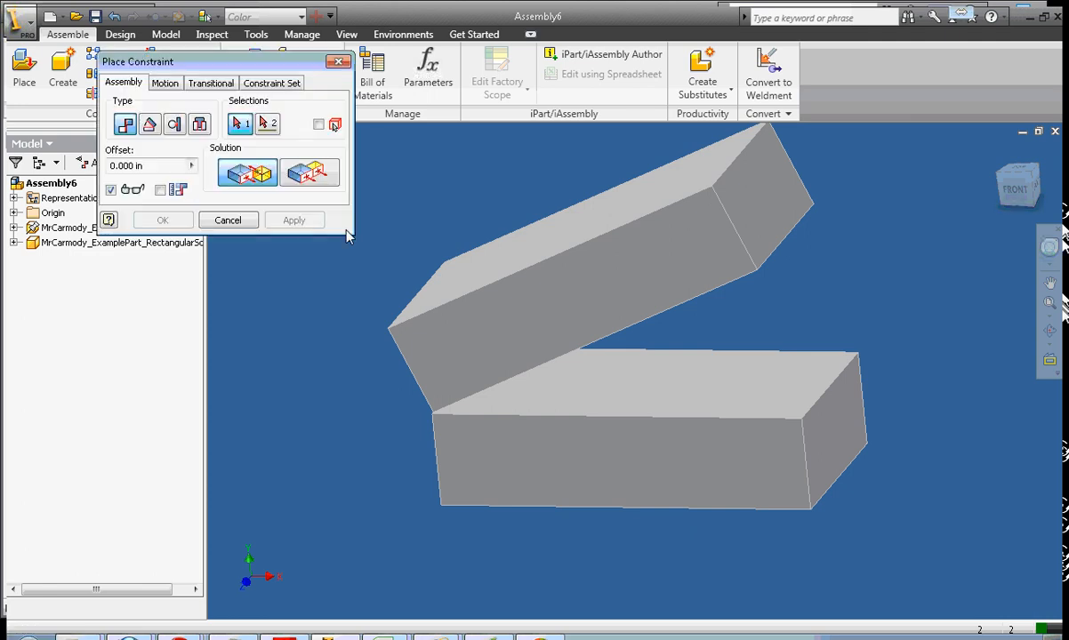
left_click(307, 178)
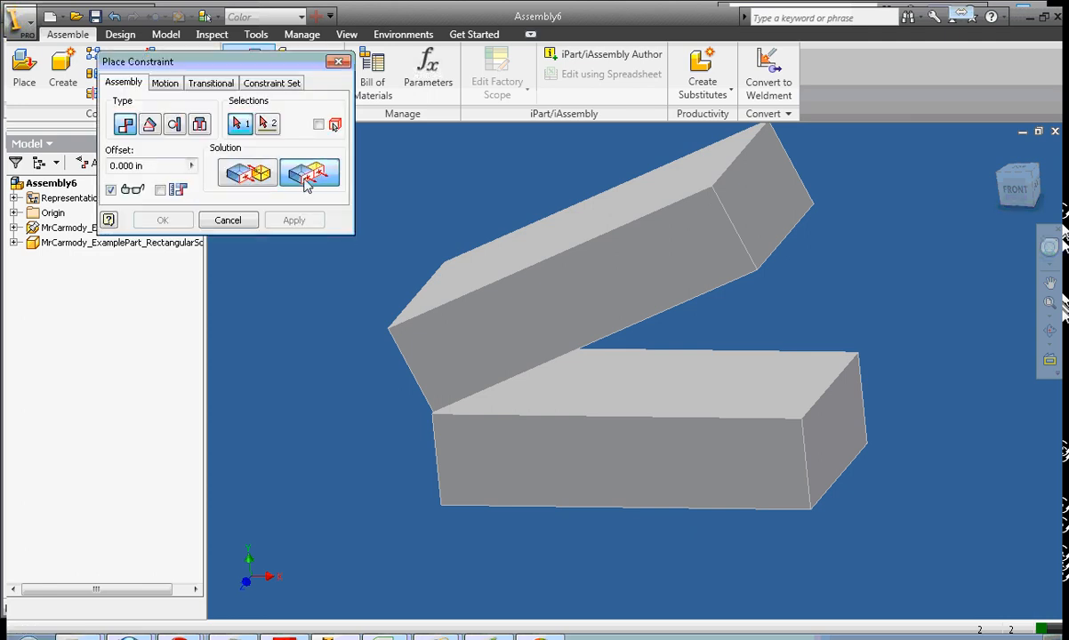
left_click(598, 299)
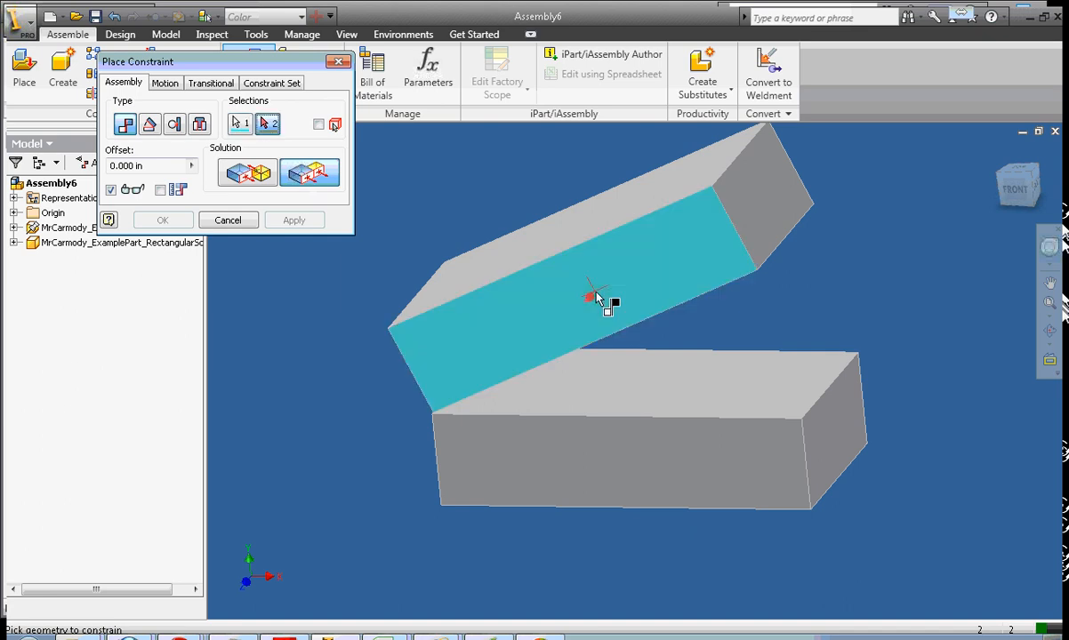
left_click(603, 455)
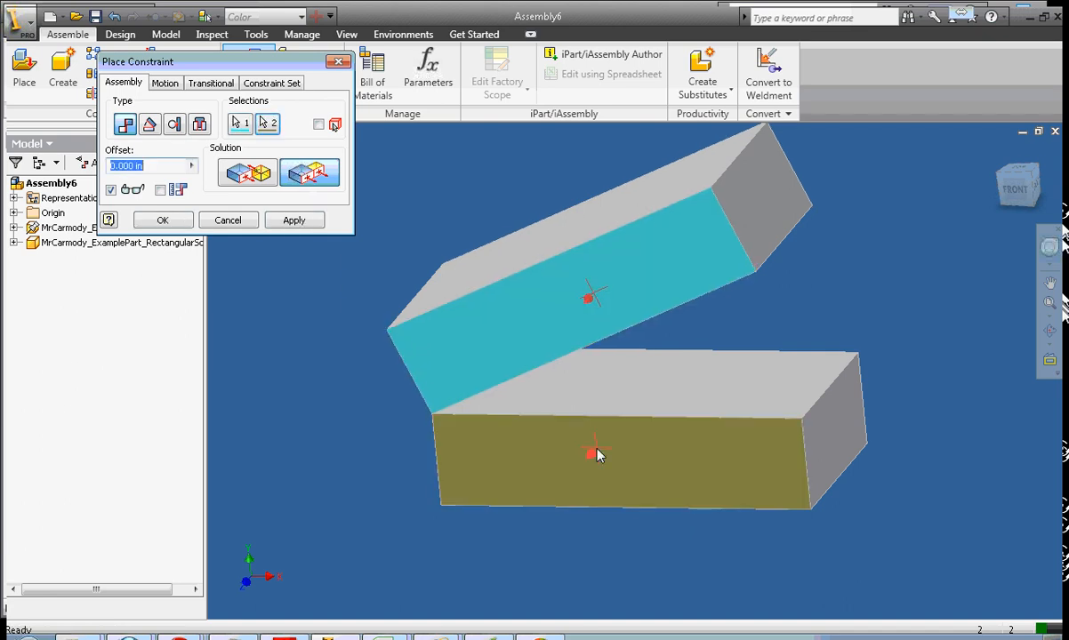
left_click(176, 222)
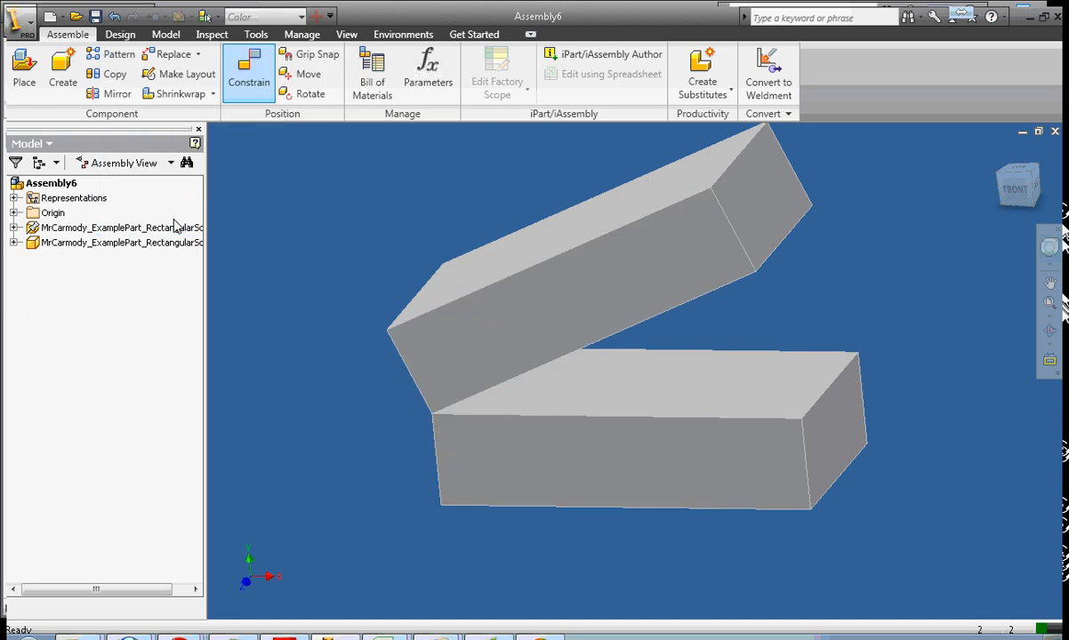
left_click_drag(673, 279, 628, 291)
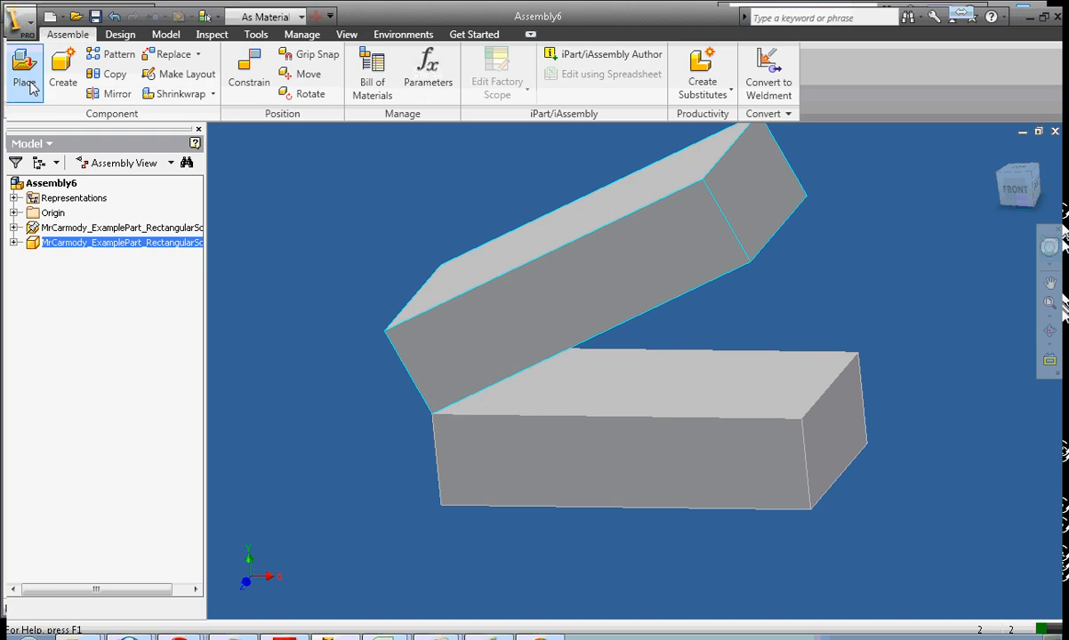
Constrain the top face of the grounded block to the top face of the upper block at an angle of 180 degrees.
left_click(248, 69)
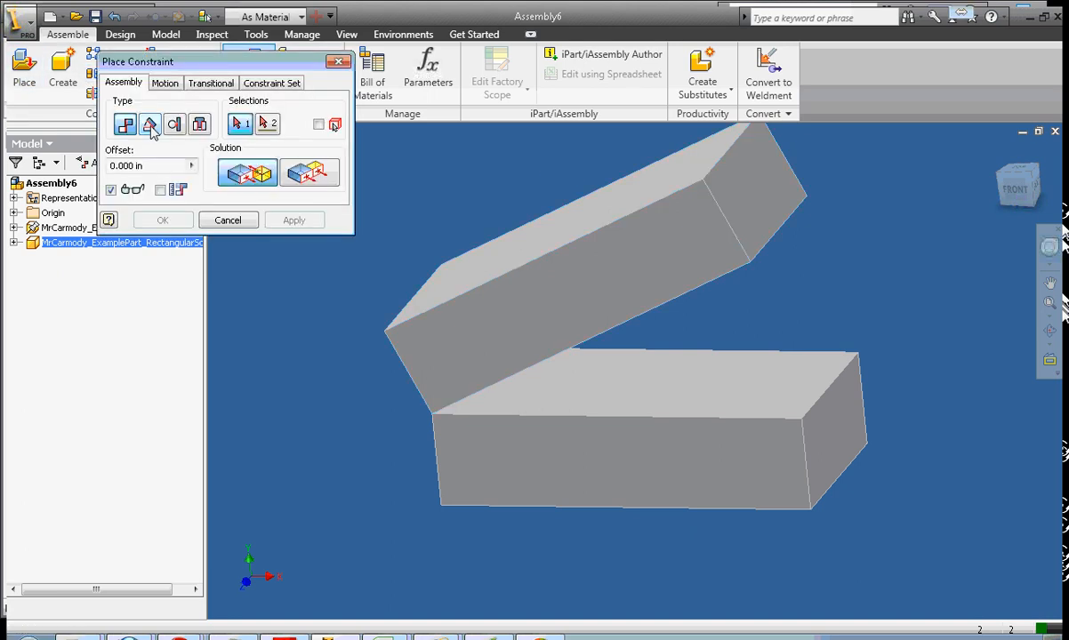
left_click(151, 126)
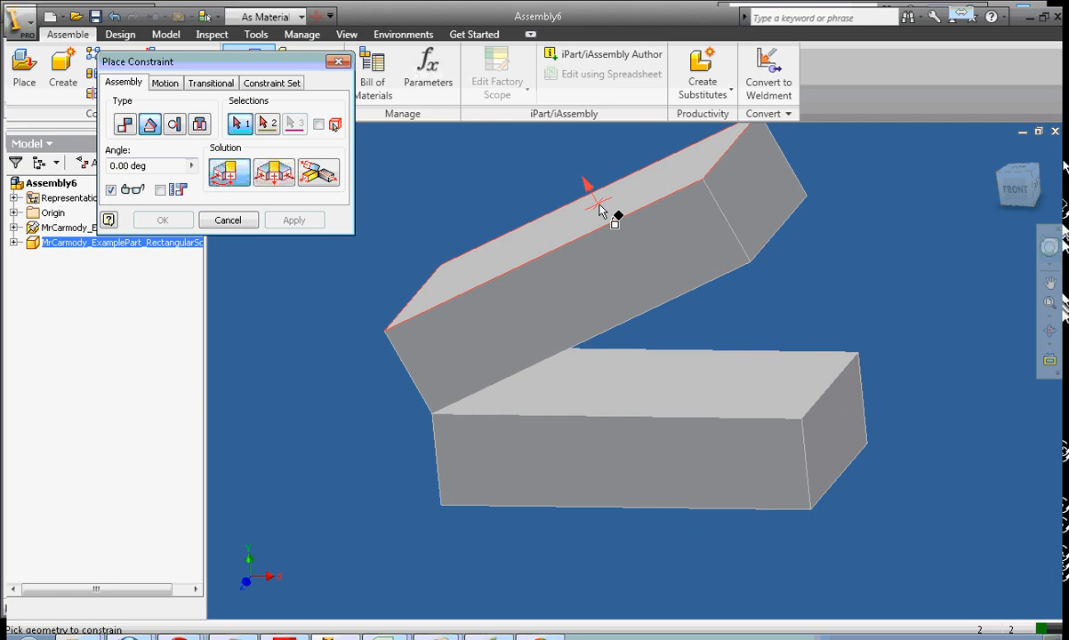
left_click(650, 390)
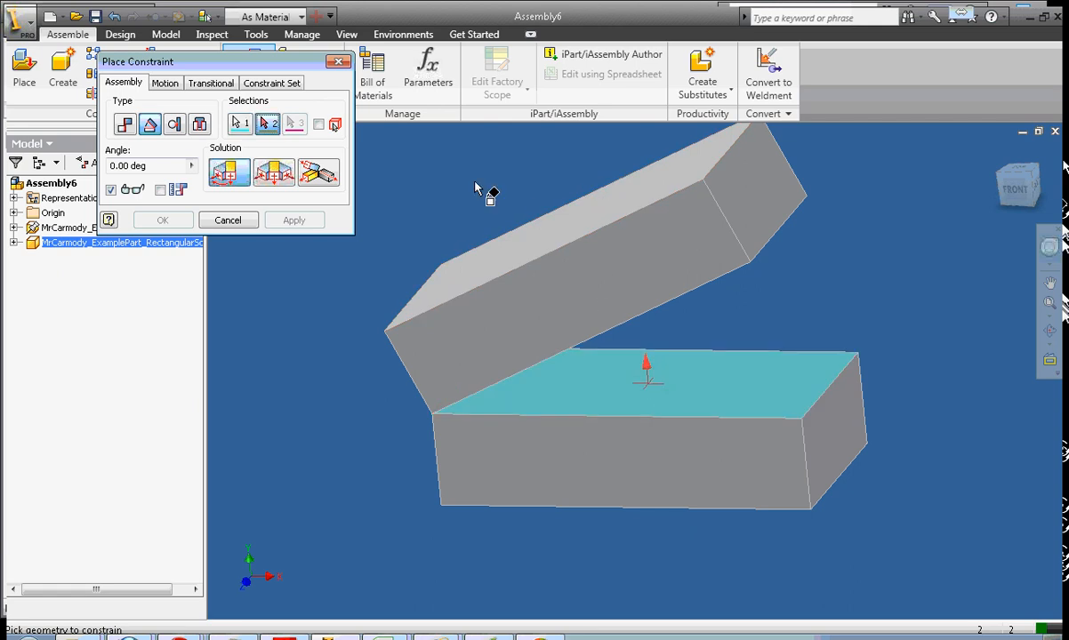
left_click(548, 236)
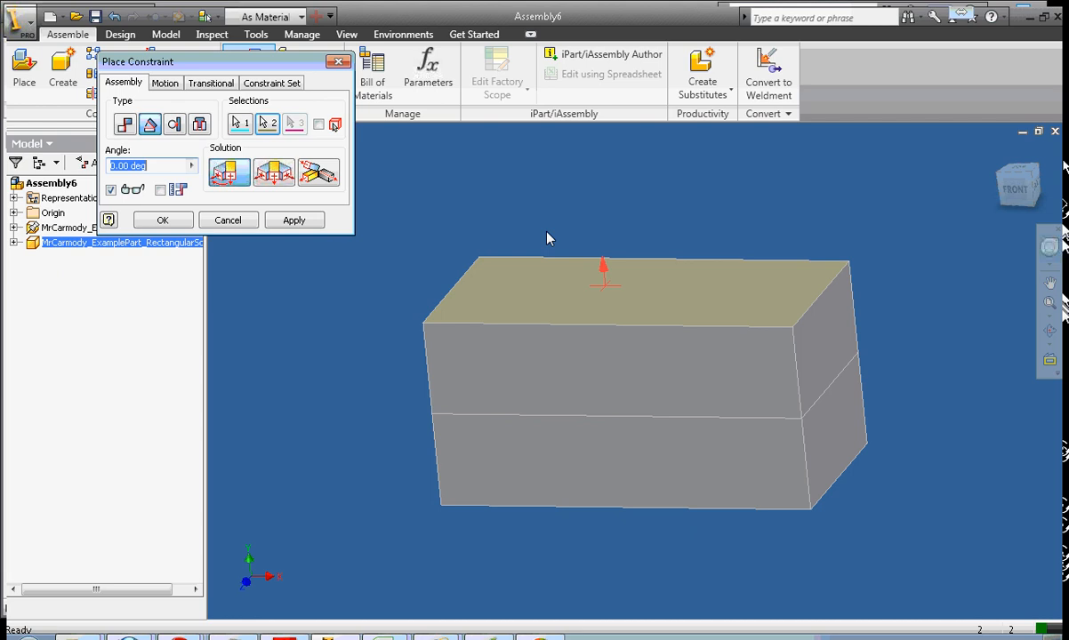
left_click(122, 166)
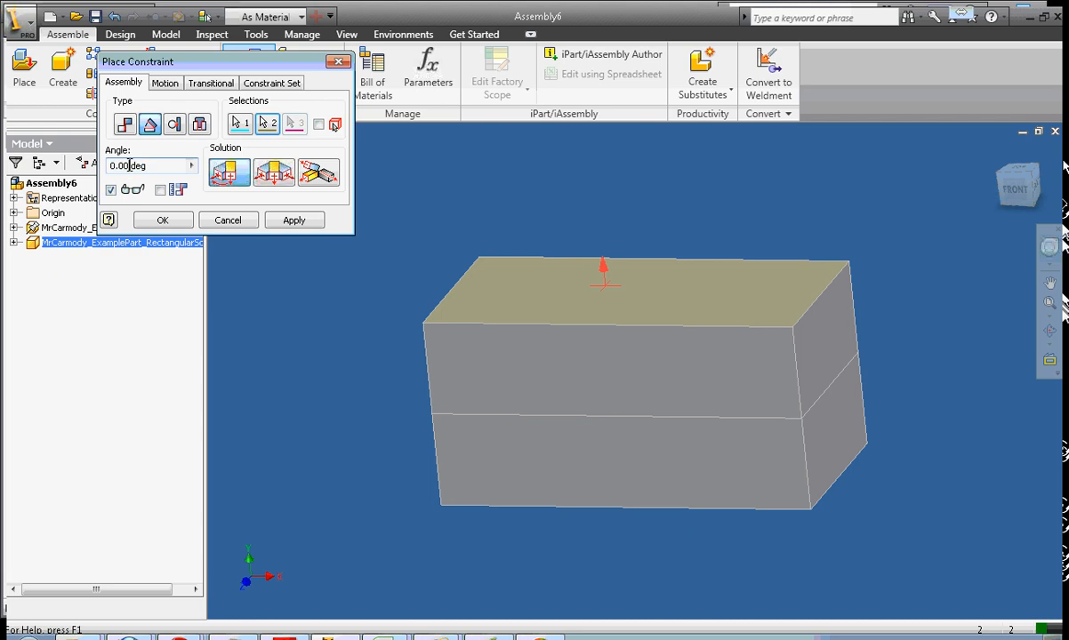
left_click_drag(122, 166, 109, 166)
type("180")
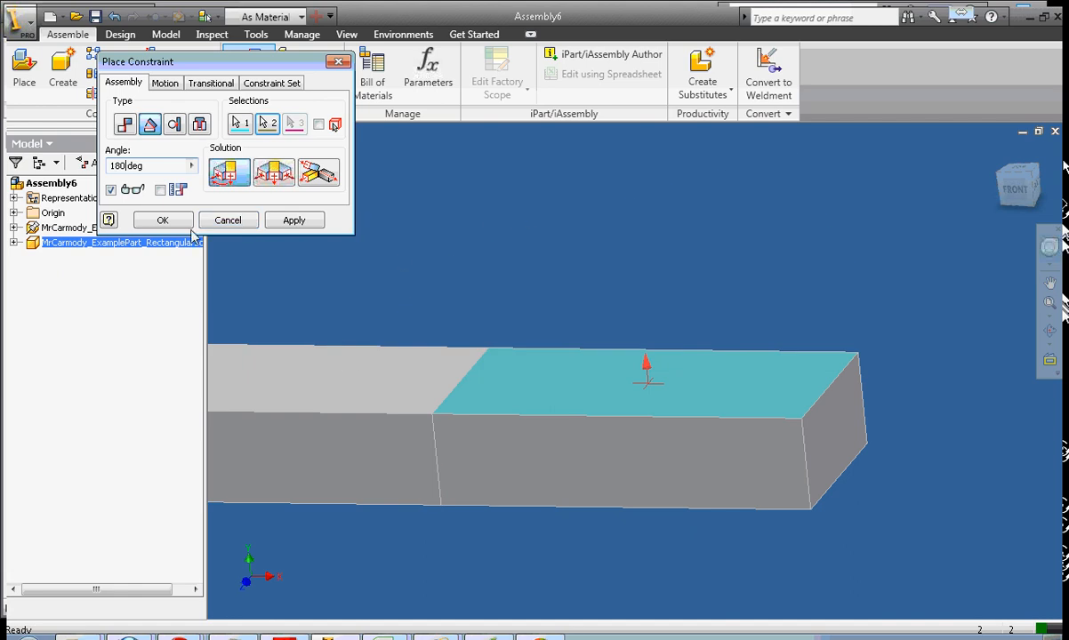
left_click(287, 222)
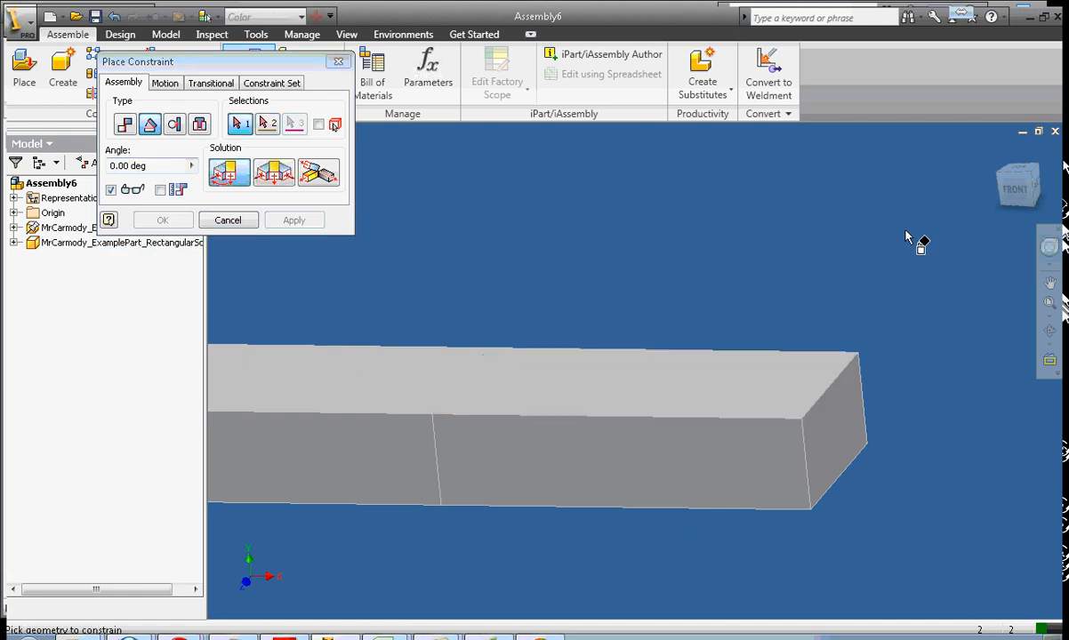
left_click_drag(1017, 195, 1059, 445)
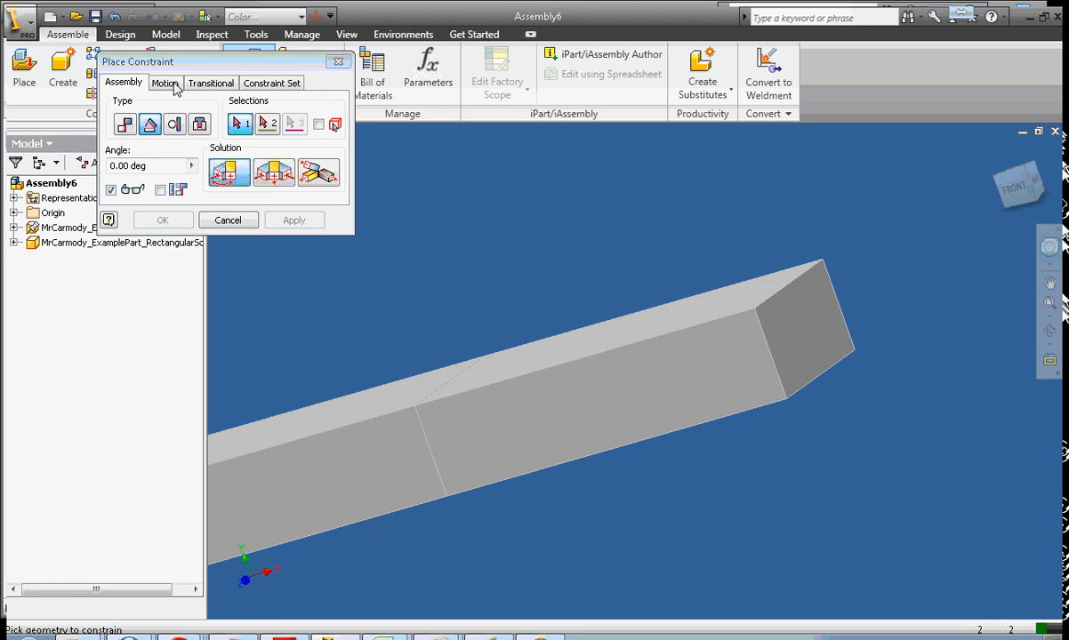
left_click(338, 61)
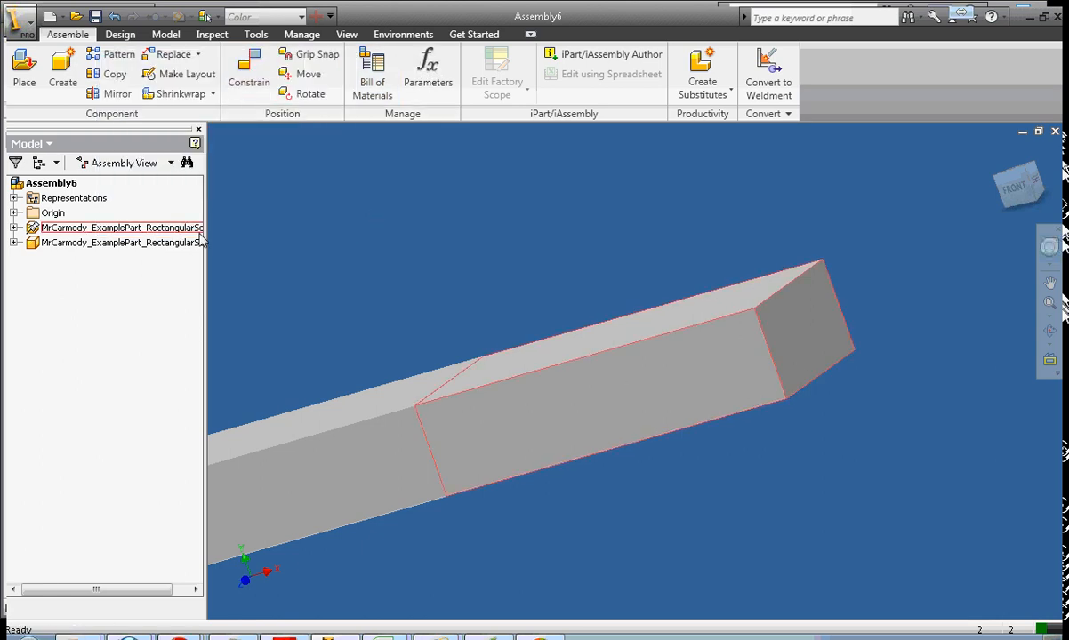
Set the angle constraint between the two blocks to 90 degrees.
left_click(13, 242)
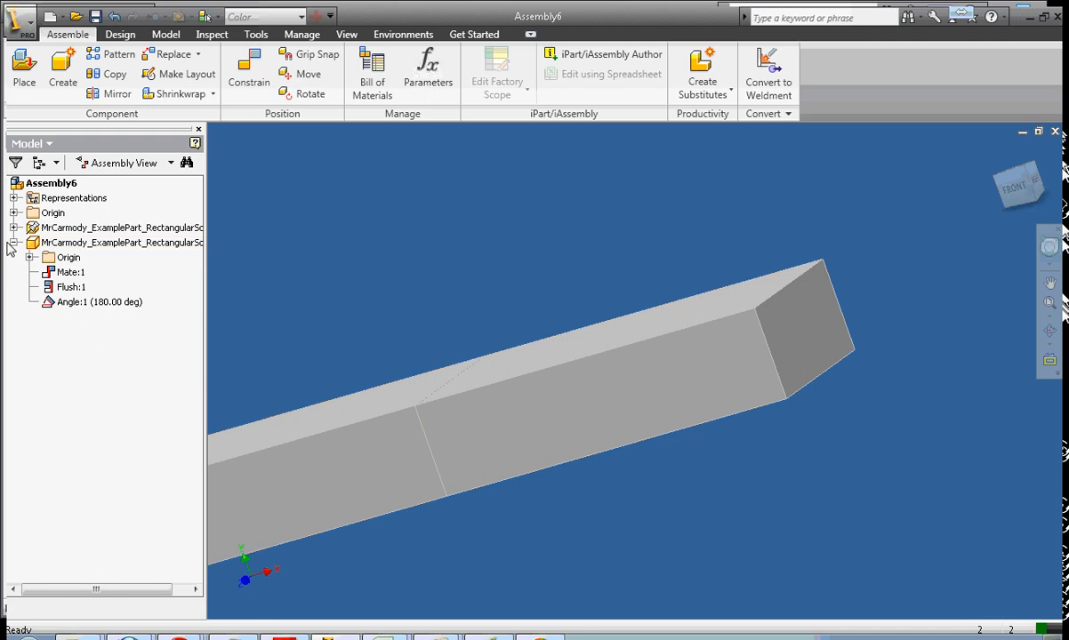
left_click(14, 243)
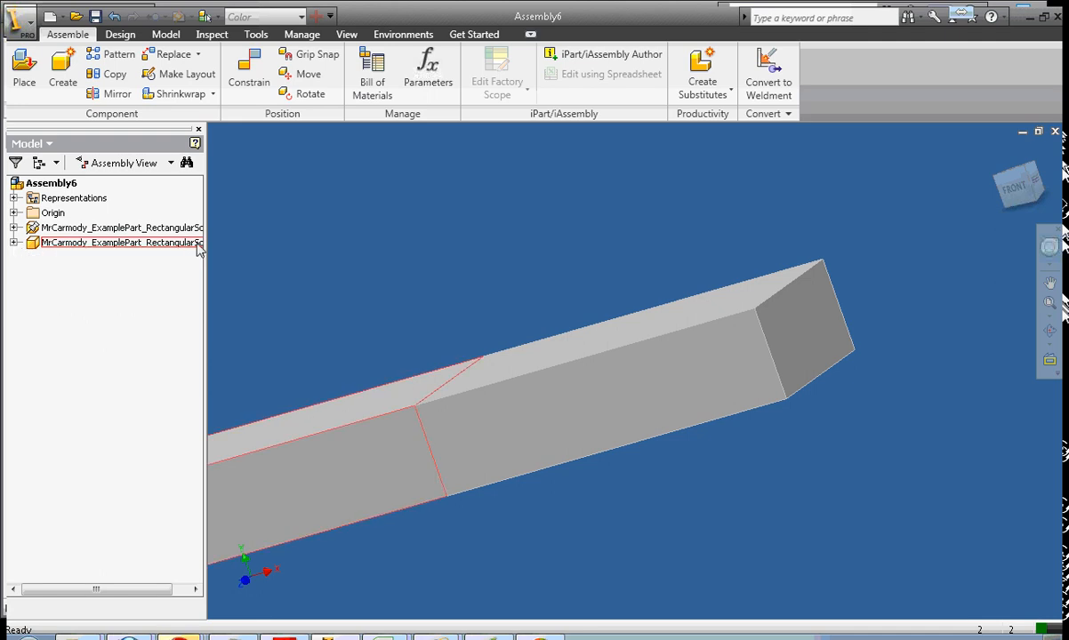
left_click(14, 242)
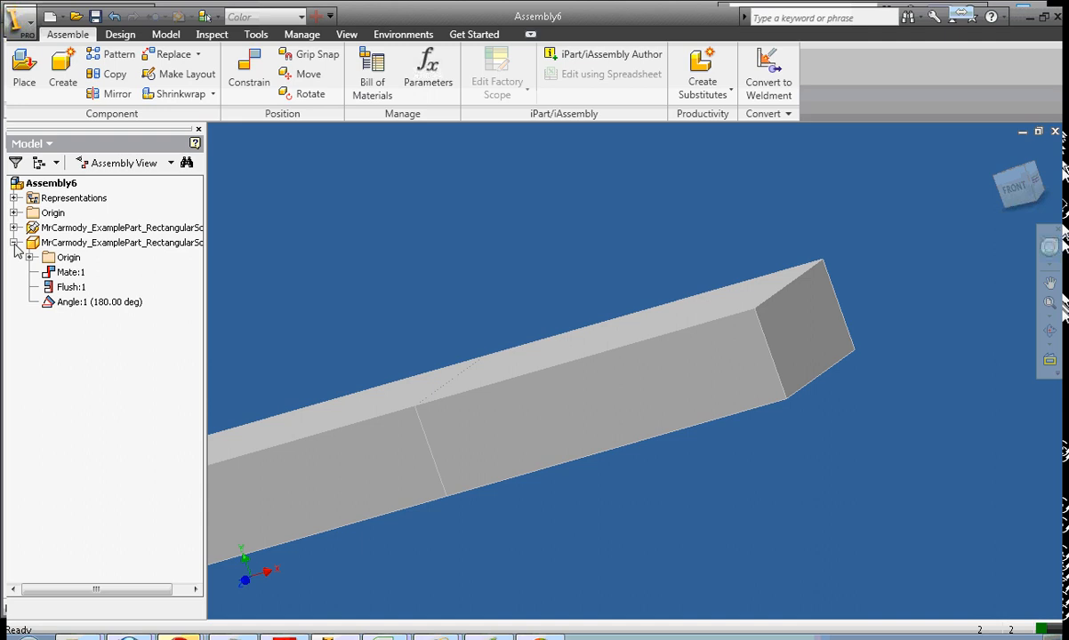
double_click(66, 304)
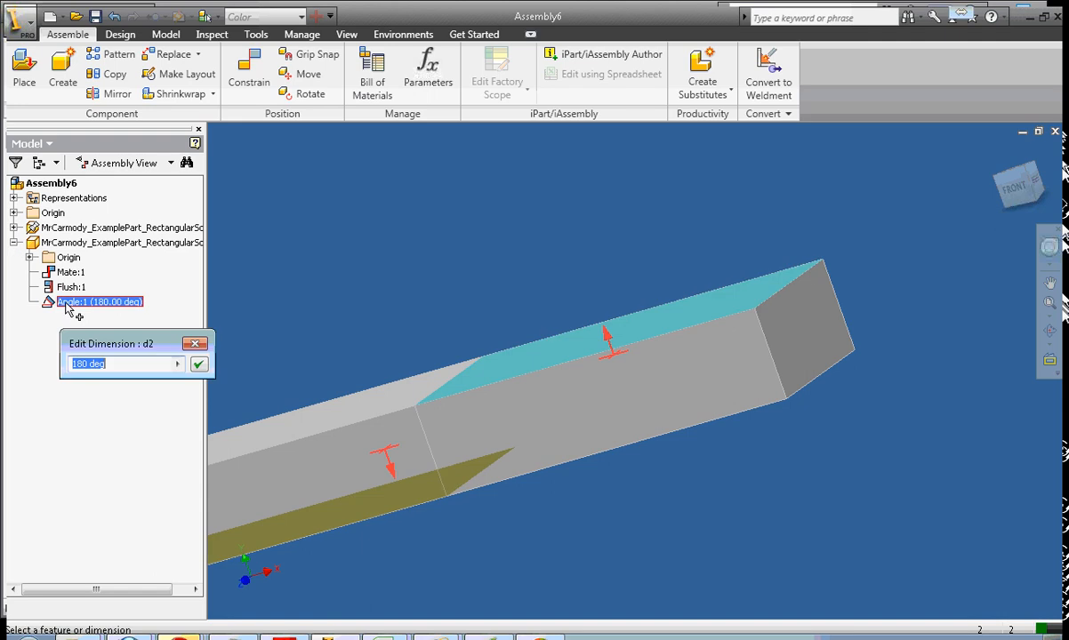
left_click(87, 364)
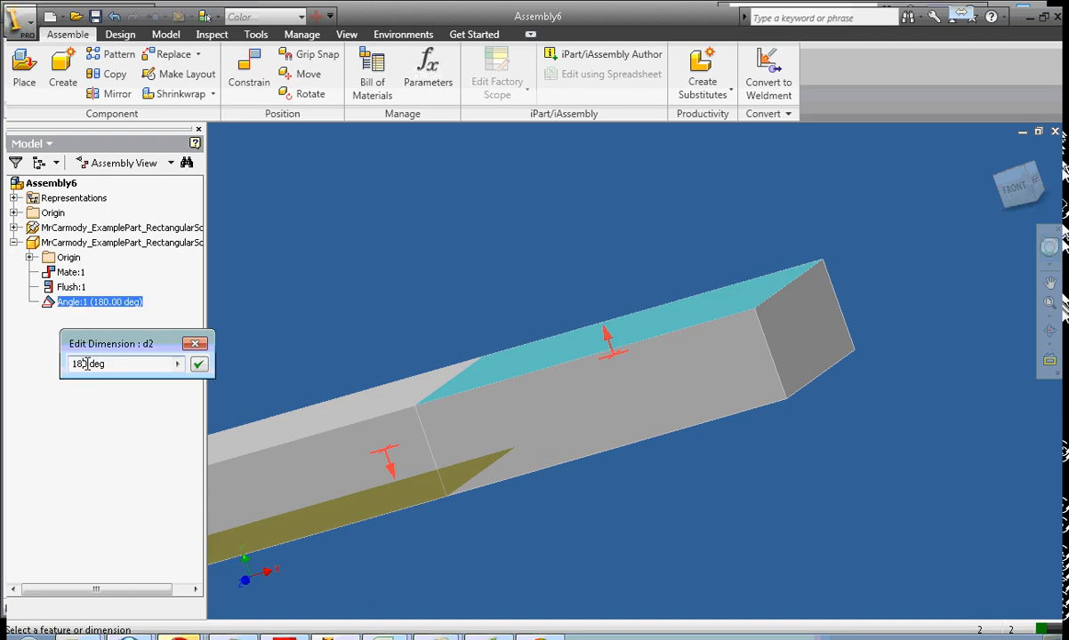
double_click(86, 364)
type("90")
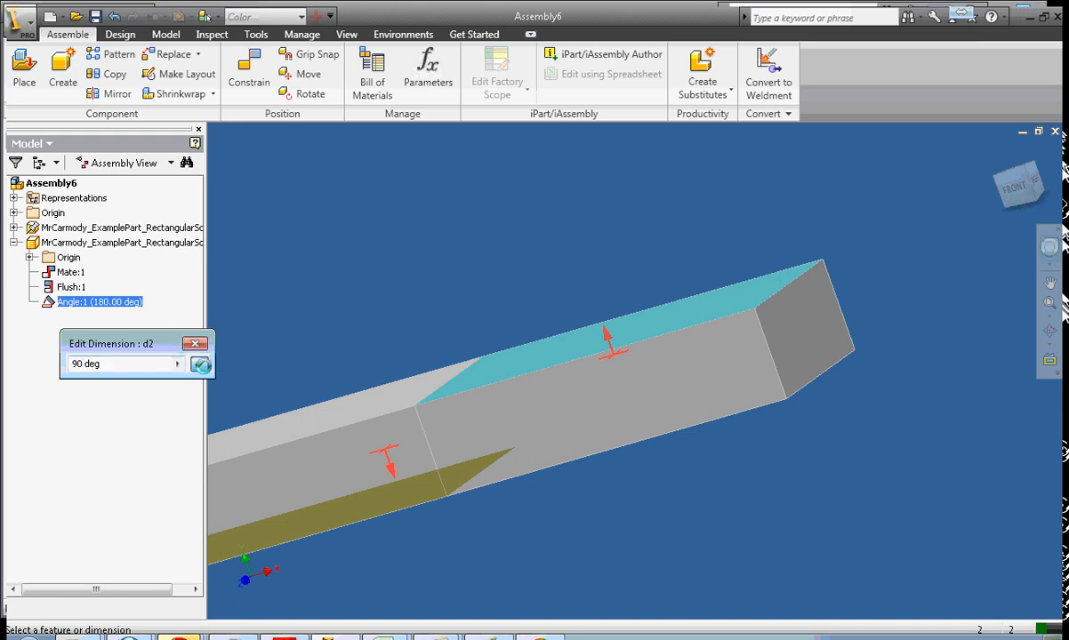
left_click(198, 364)
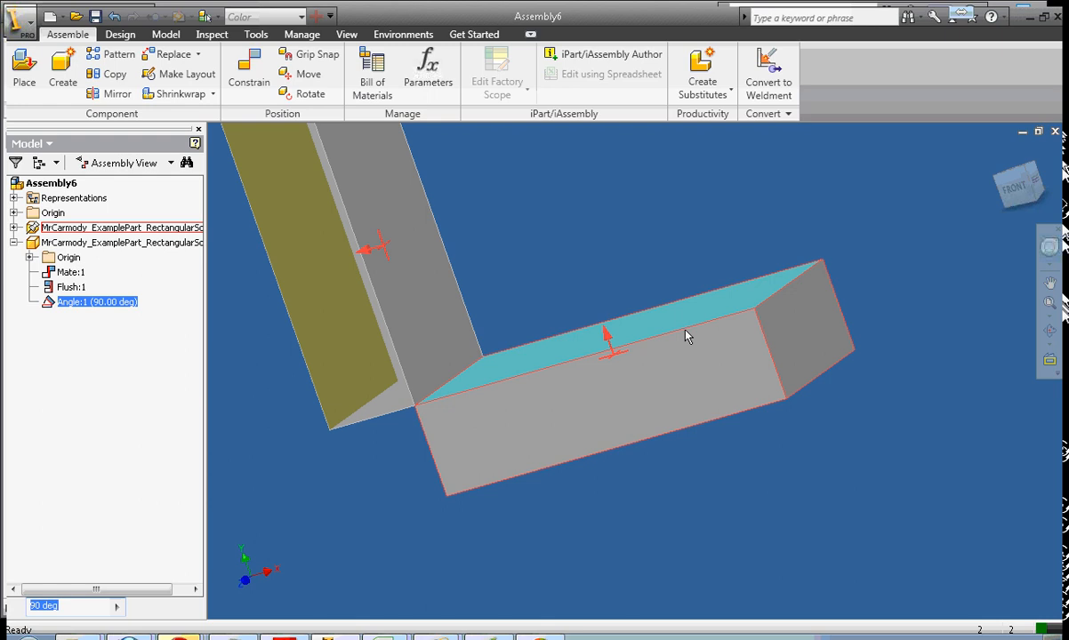
Edit the angle constraint between the two blocks and set its angle to 45 degrees.
left_click(105, 303)
left_click(115, 321)
left_click(56, 303)
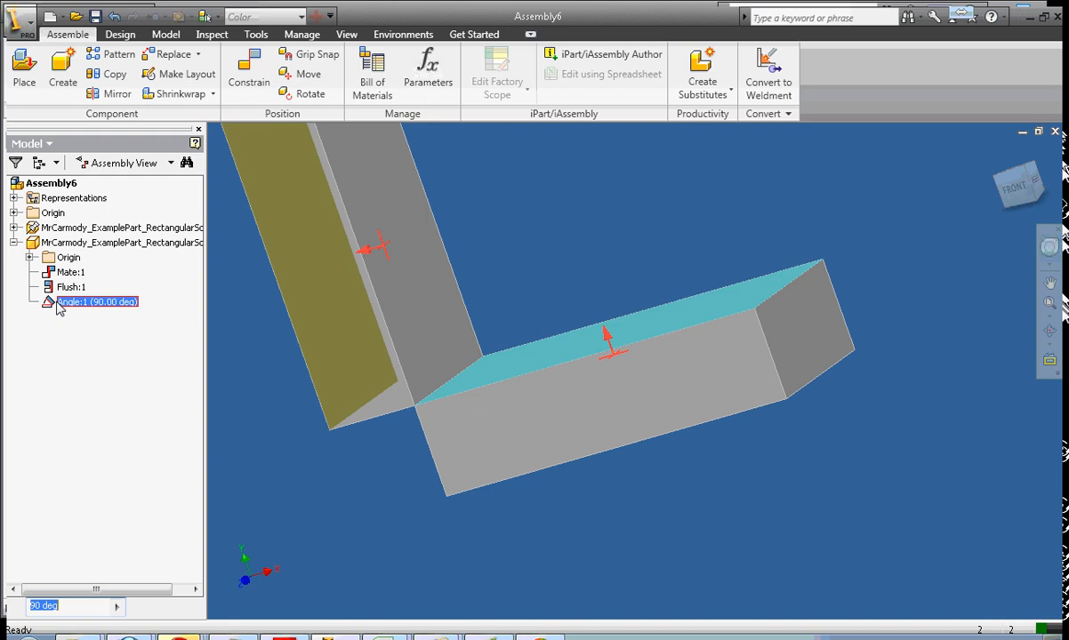
right_click(59, 306)
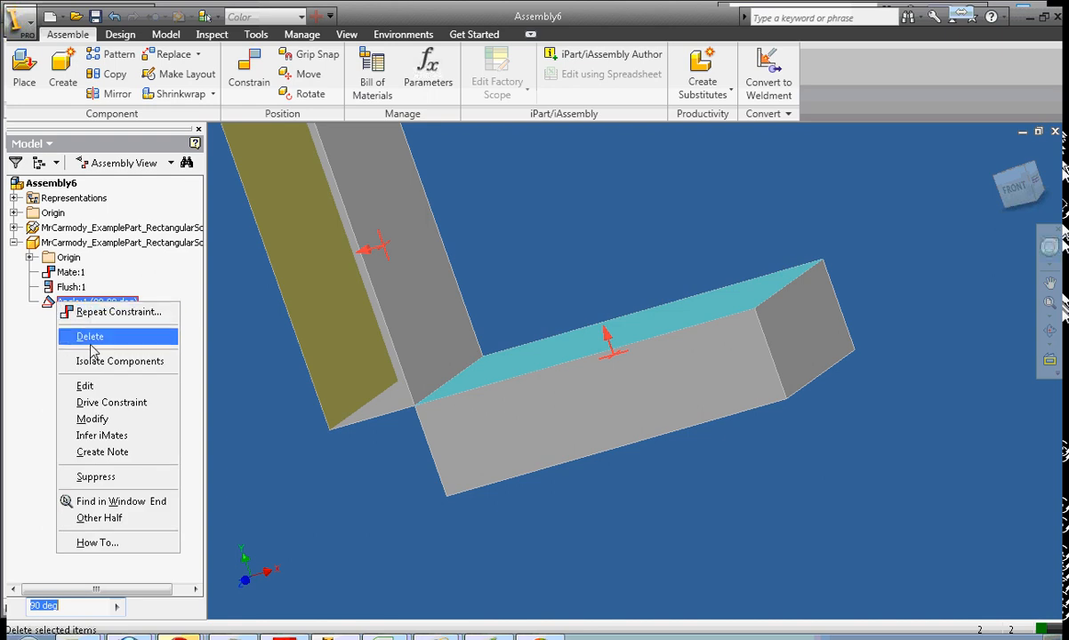
left_click(109, 387)
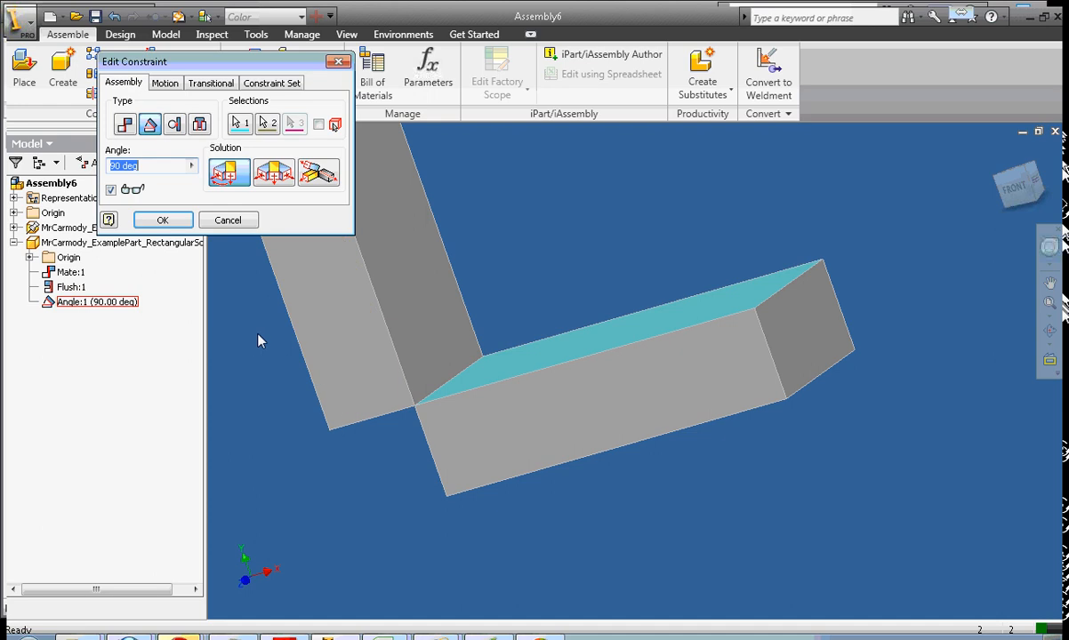
left_click(116, 166)
key("BackSpace")
key("BackSpace")
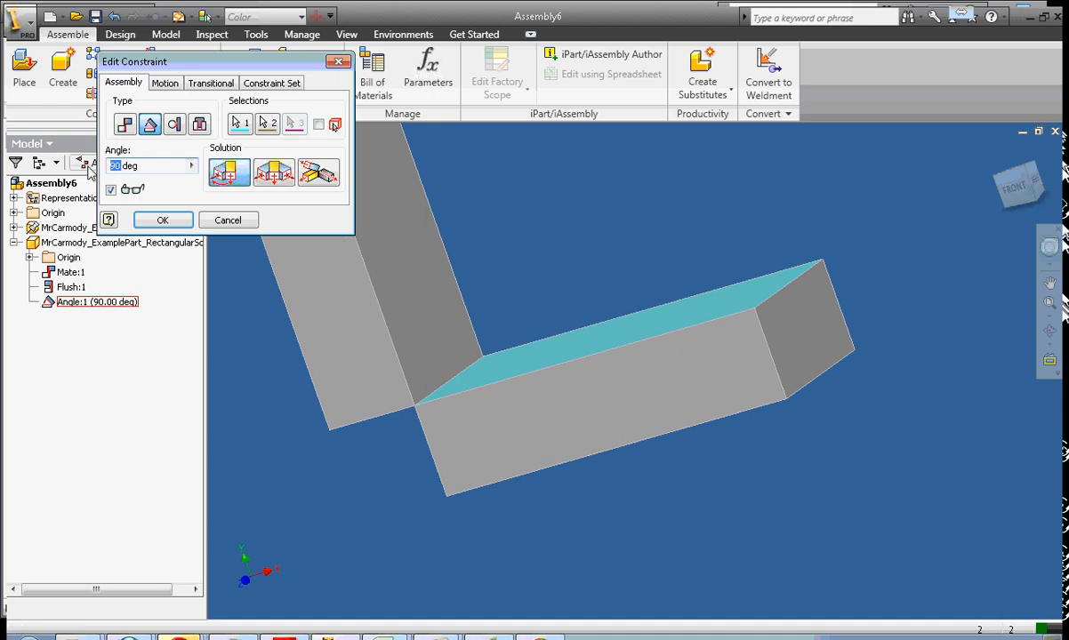
type("45")
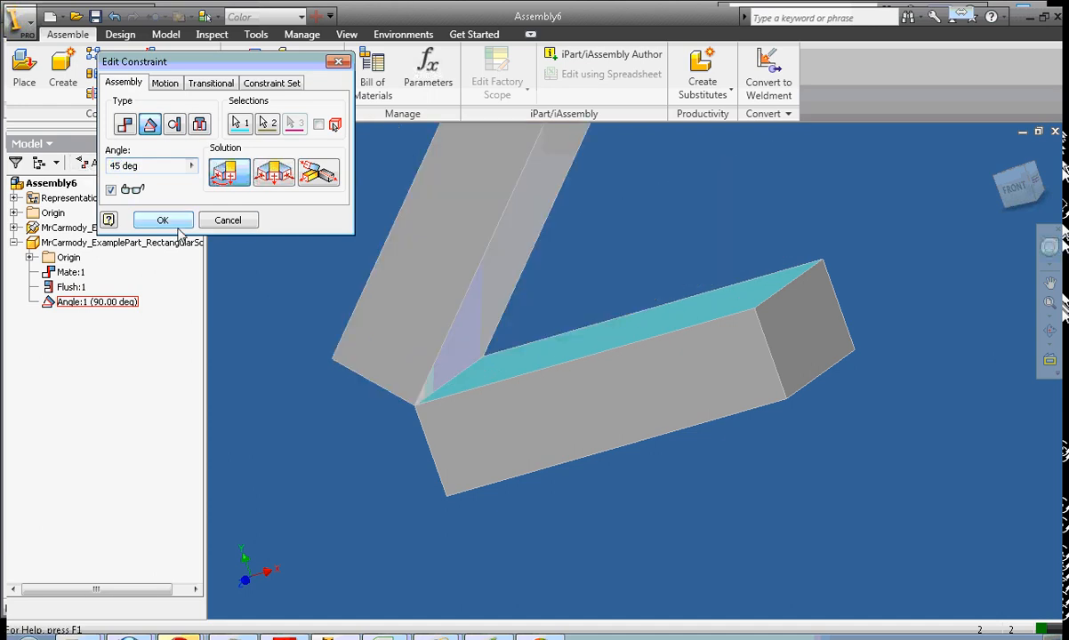
left_click(163, 220)
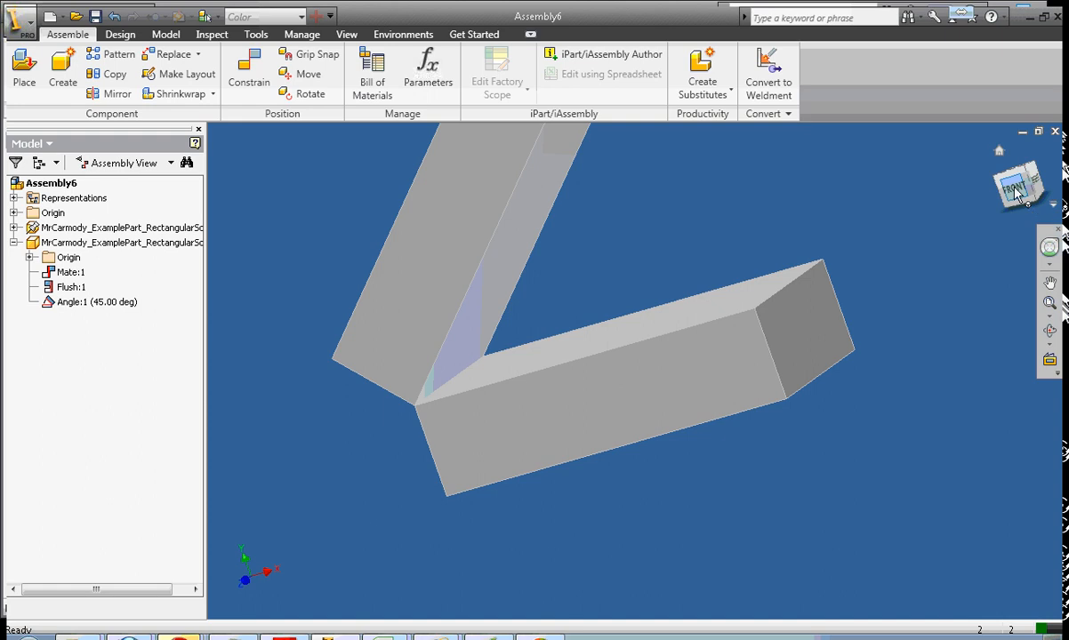
Try to swing the blocks against the 45-degree angle constraint and delete that constraint.
mouse_move(1014, 185)
left_mouse_down()
mouse_move(799, 175)
mouse_move(809, 247)
mouse_move(598, 331)
left_mouse_up()
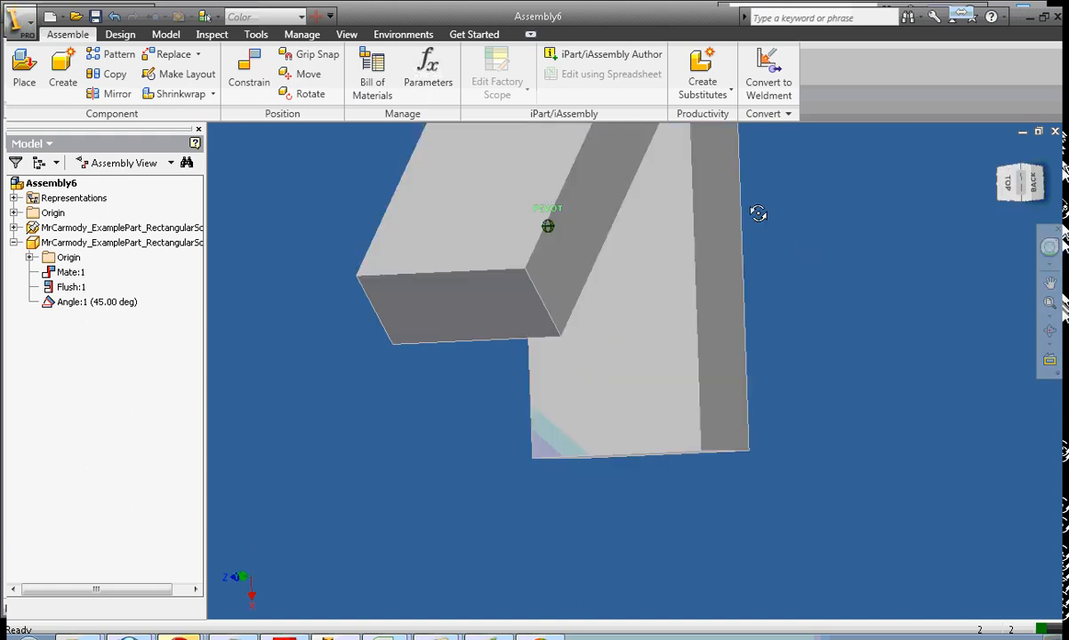
left_click_drag(758, 213, 823, 244)
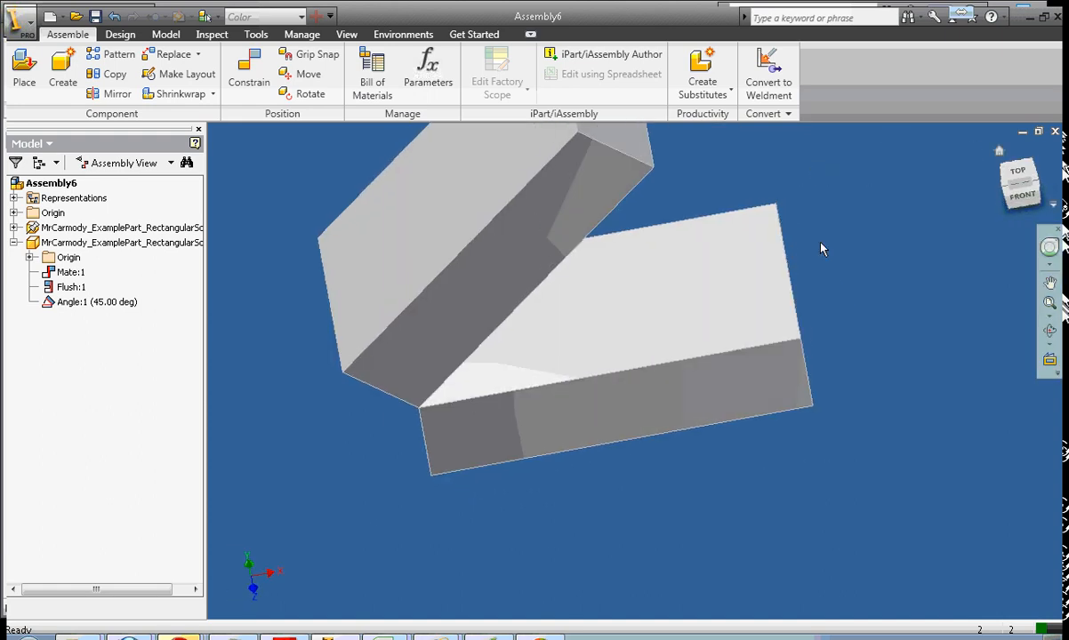
left_click(504, 254)
left_click(622, 372)
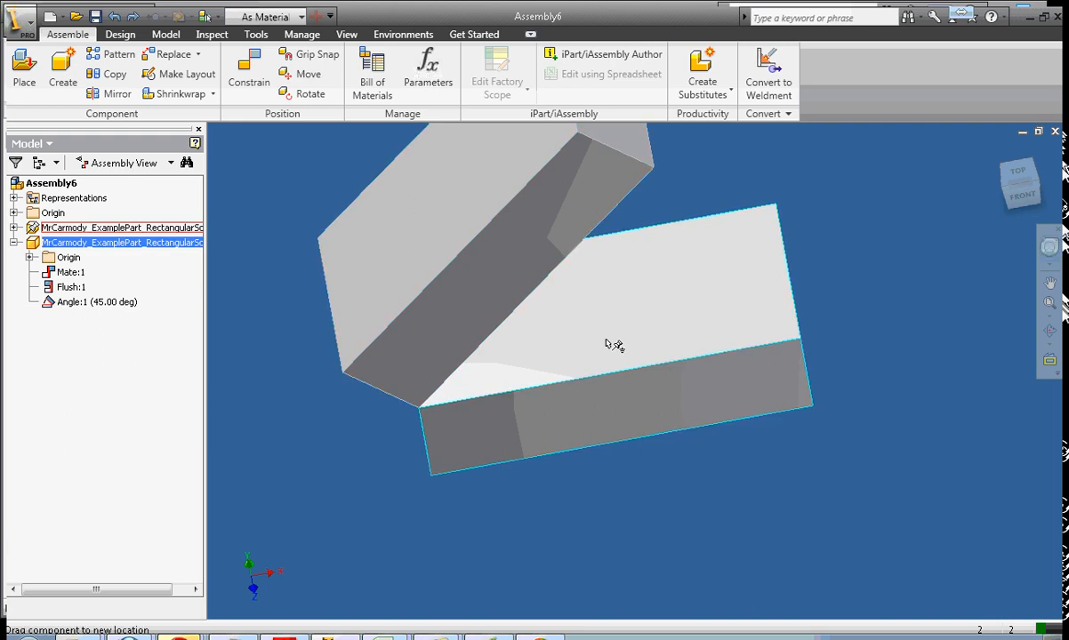
left_click(230, 223)
left_click(85, 303)
right_click(85, 303)
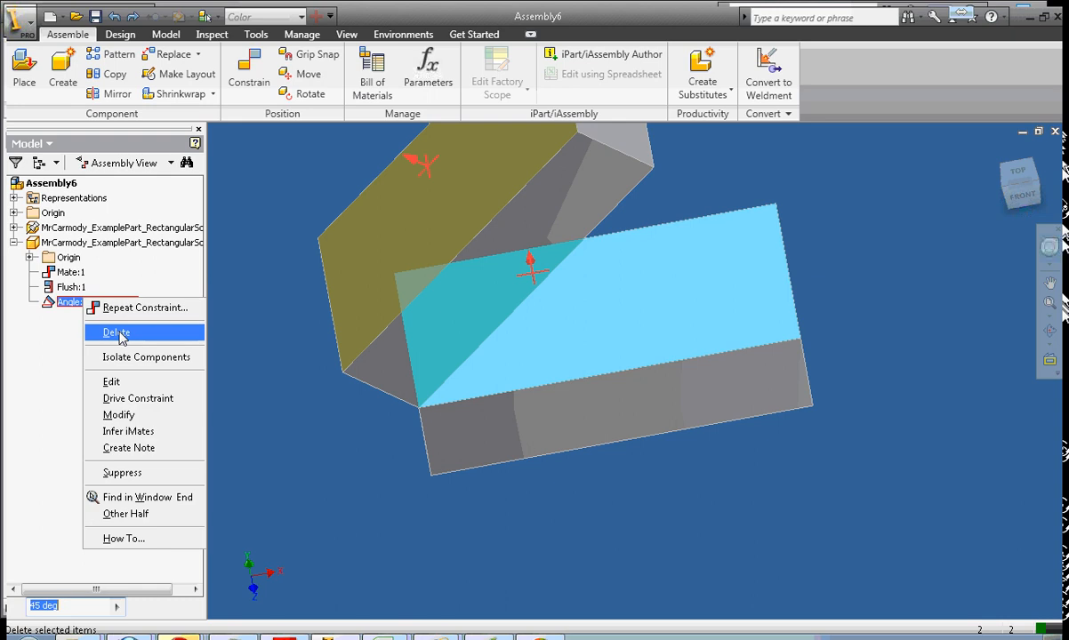
left_click(119, 335)
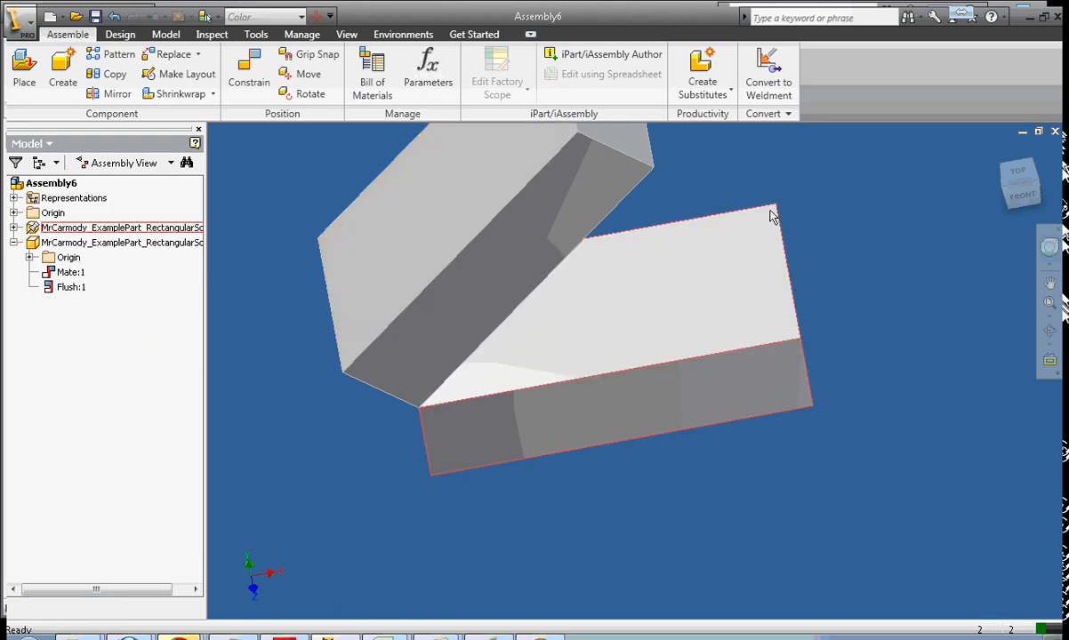
left_click(249, 83)
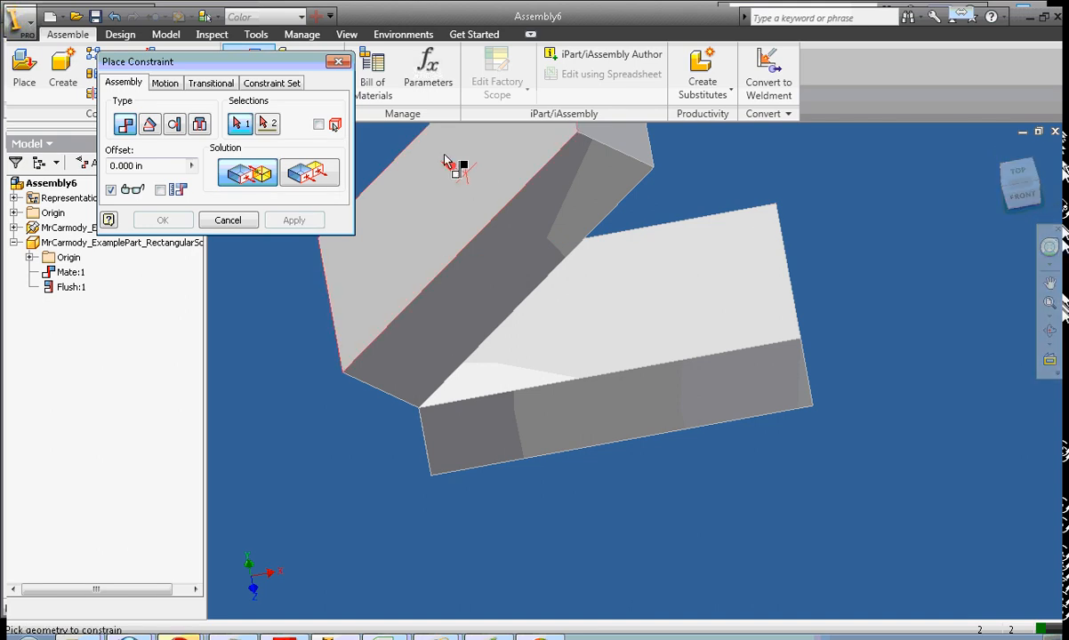
left_click(149, 123)
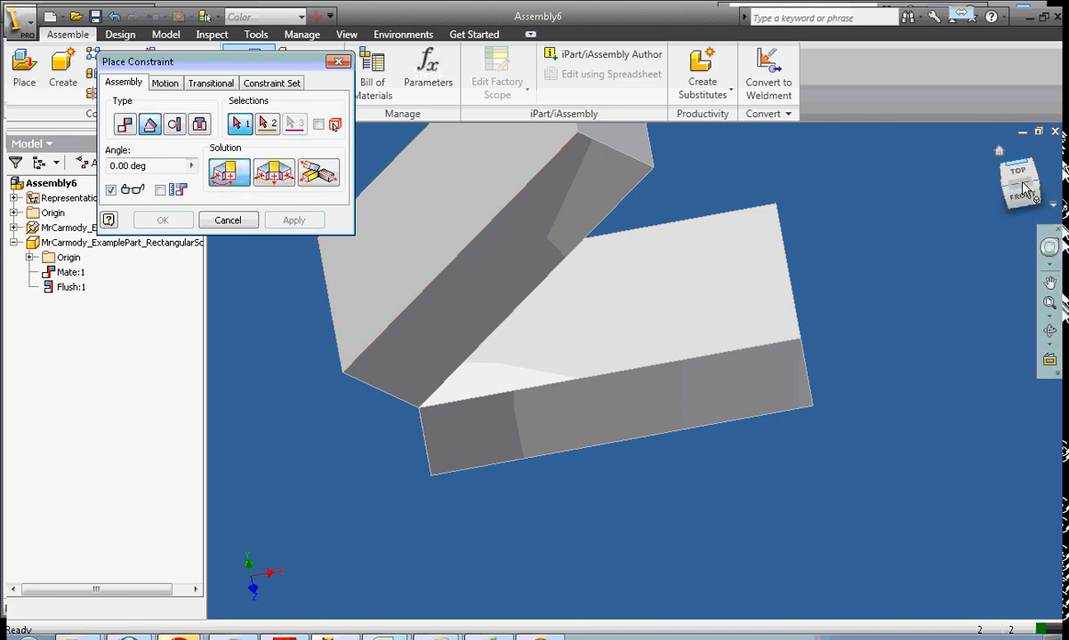
left_click_drag(1010, 197, 921, 220)
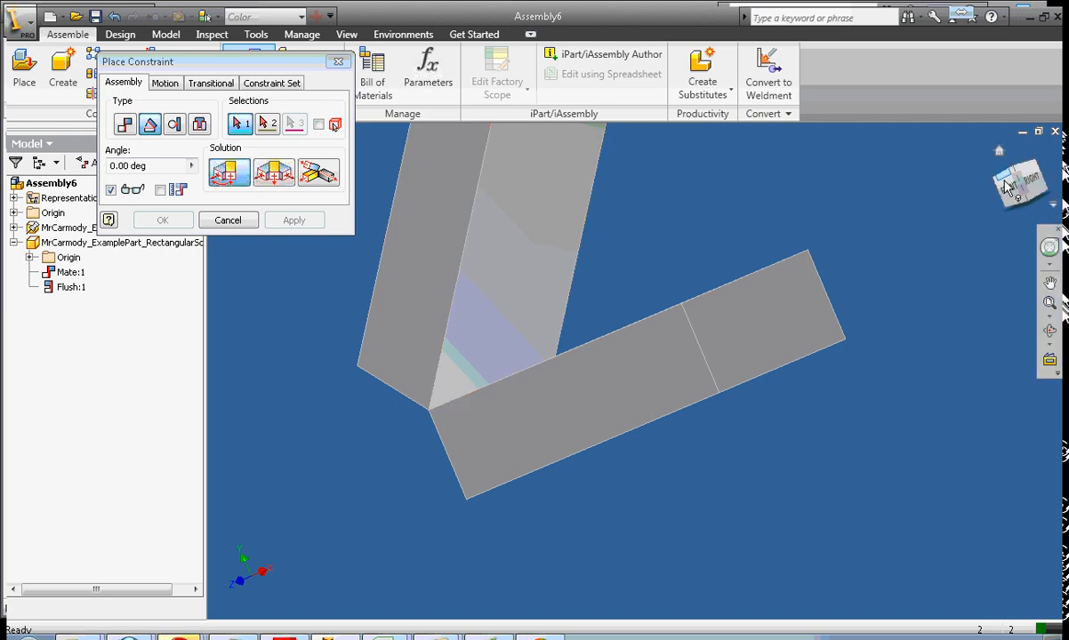
left_click(496, 253)
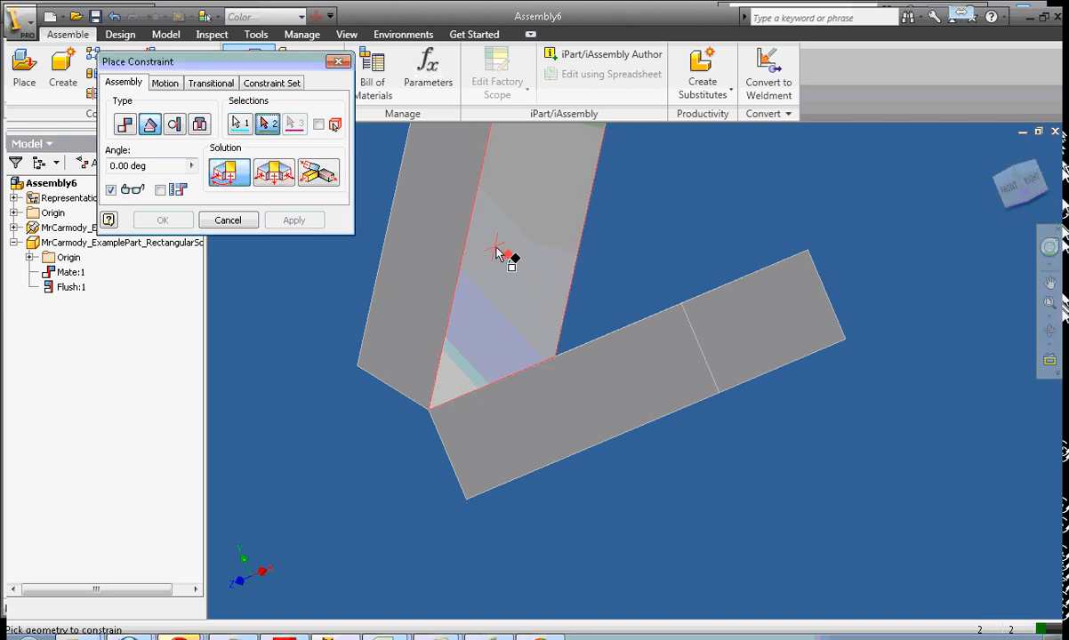
left_click_drag(1019, 183, 1014, 226)
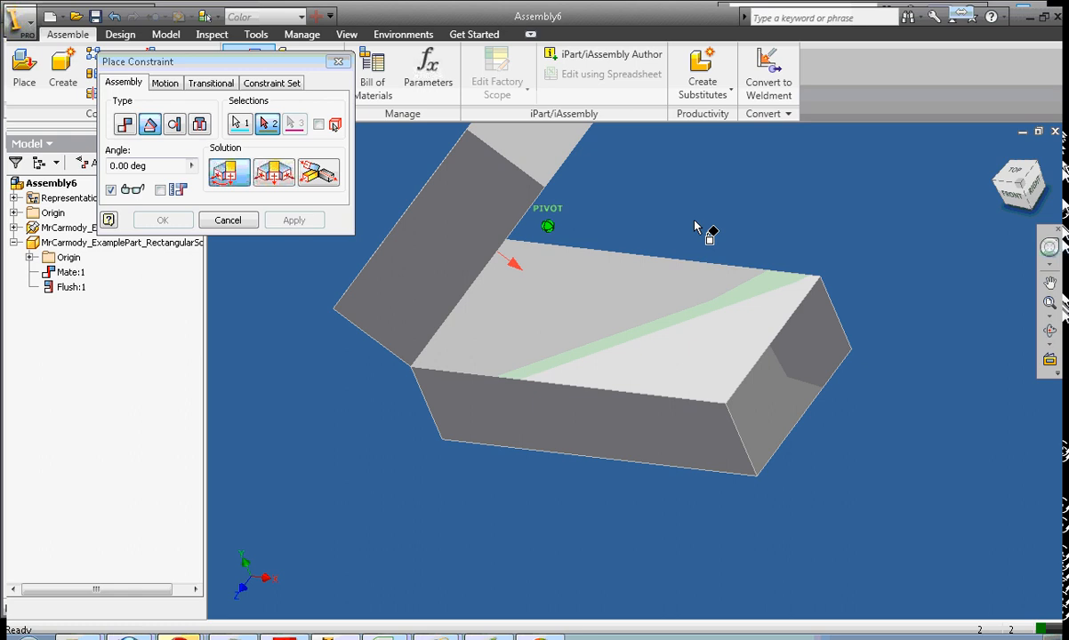
left_click(583, 304)
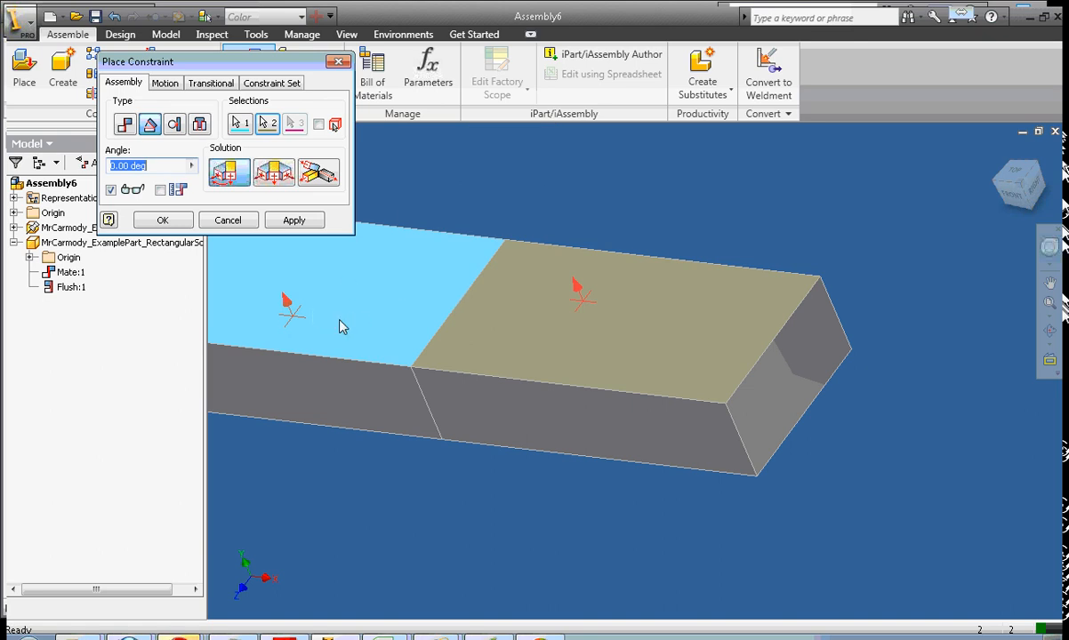
left_click_drag(129, 171, 106, 169)
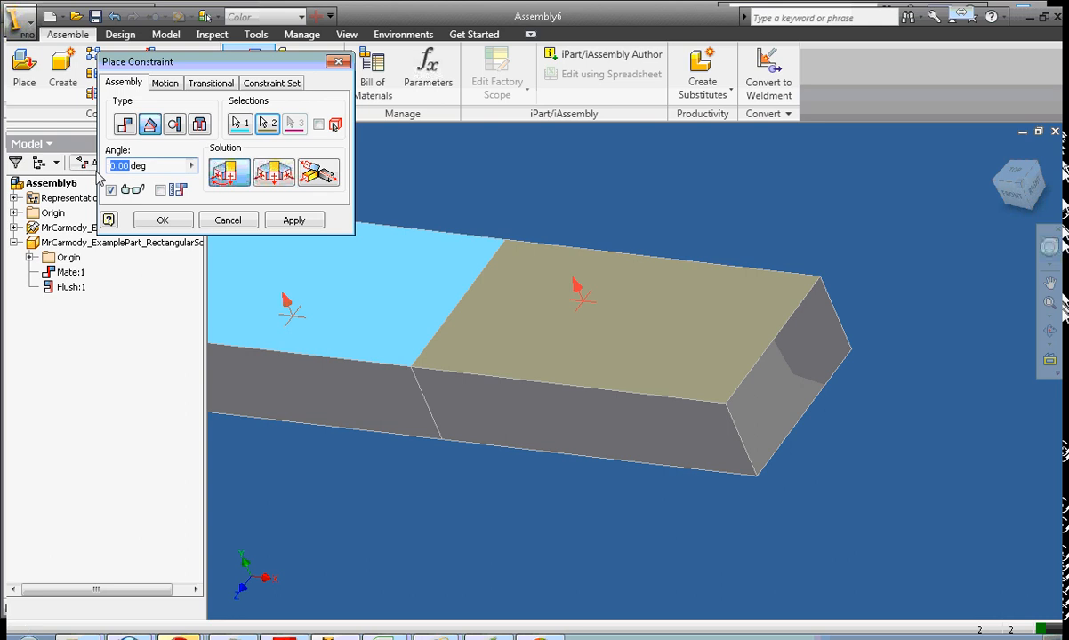
type("180")
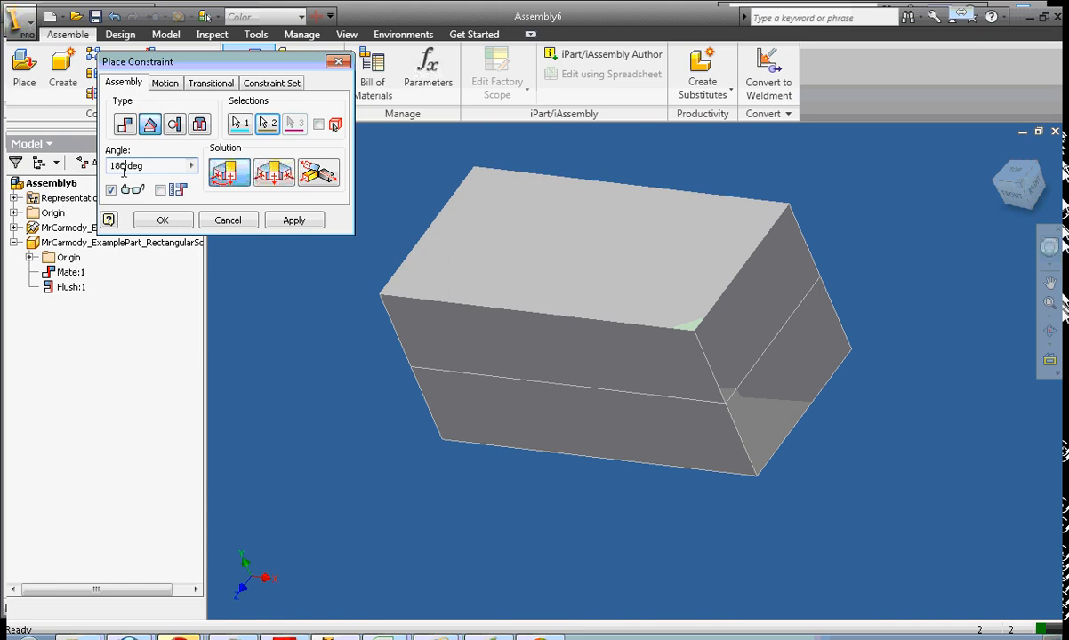
left_click_drag(124, 167, 118, 169)
type("35")
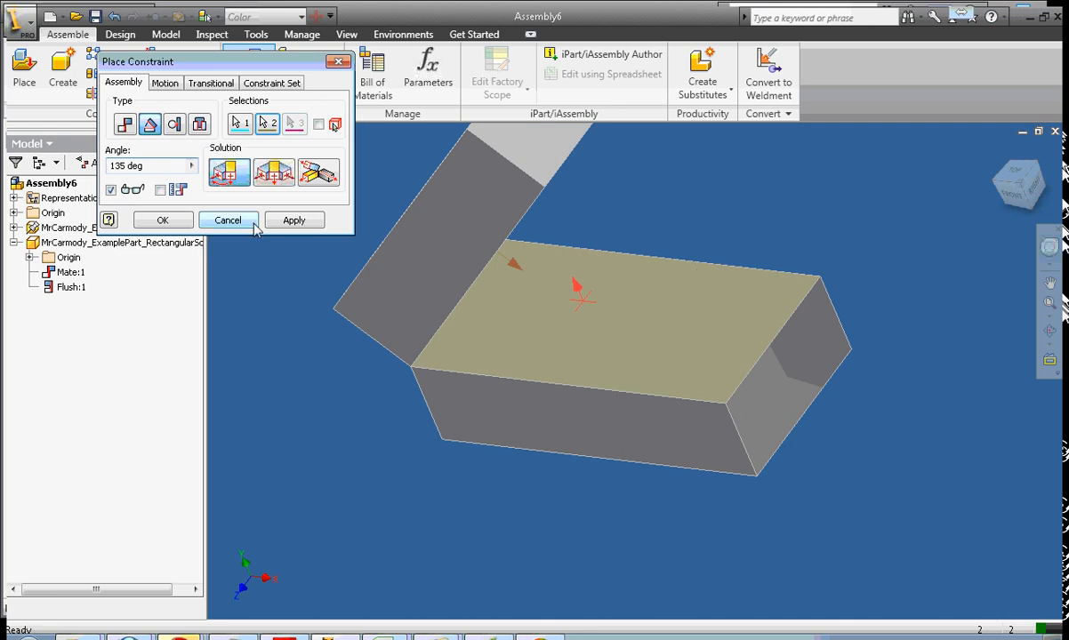
left_click(226, 220)
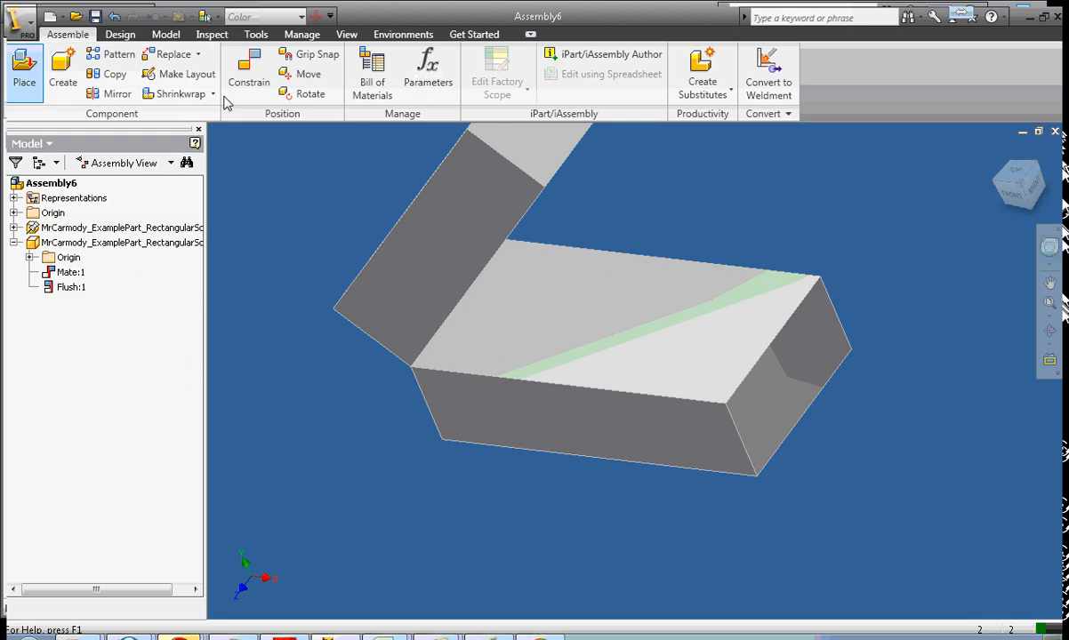
Constrain the hinged block's outer face to the top face of the grounded block at an angle of 45 degrees.
left_click(64, 286)
left_click(232, 64)
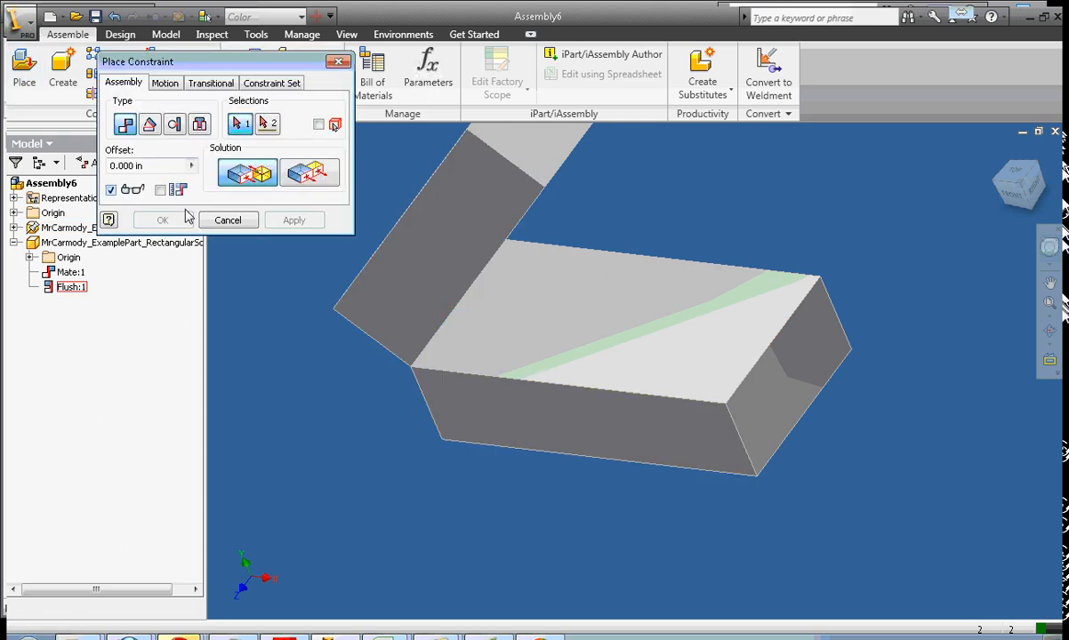
left_click(149, 125)
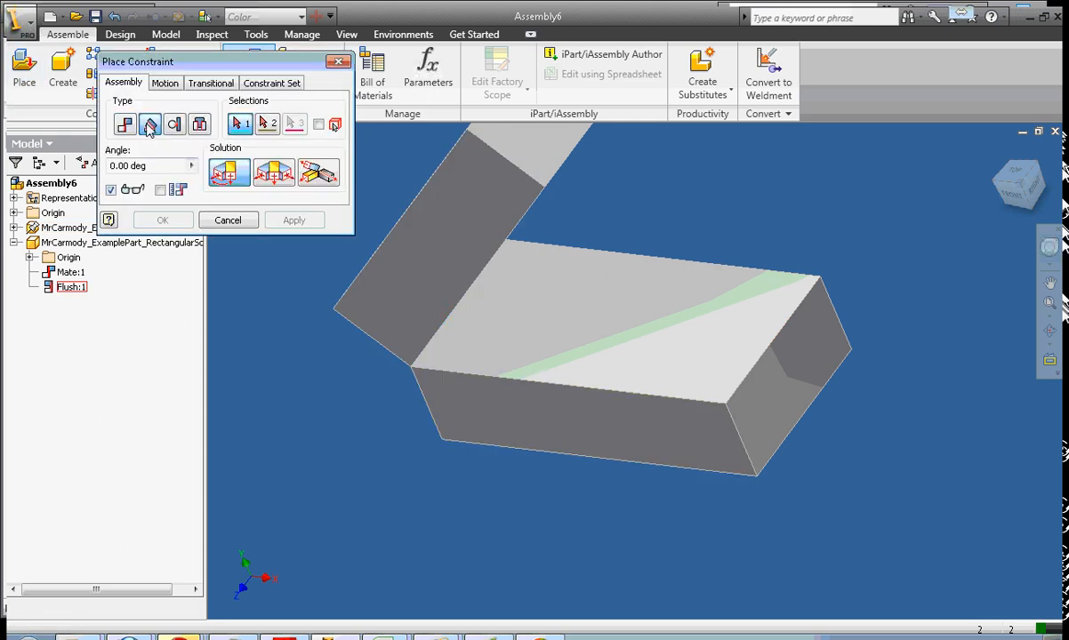
left_click(1035, 185)
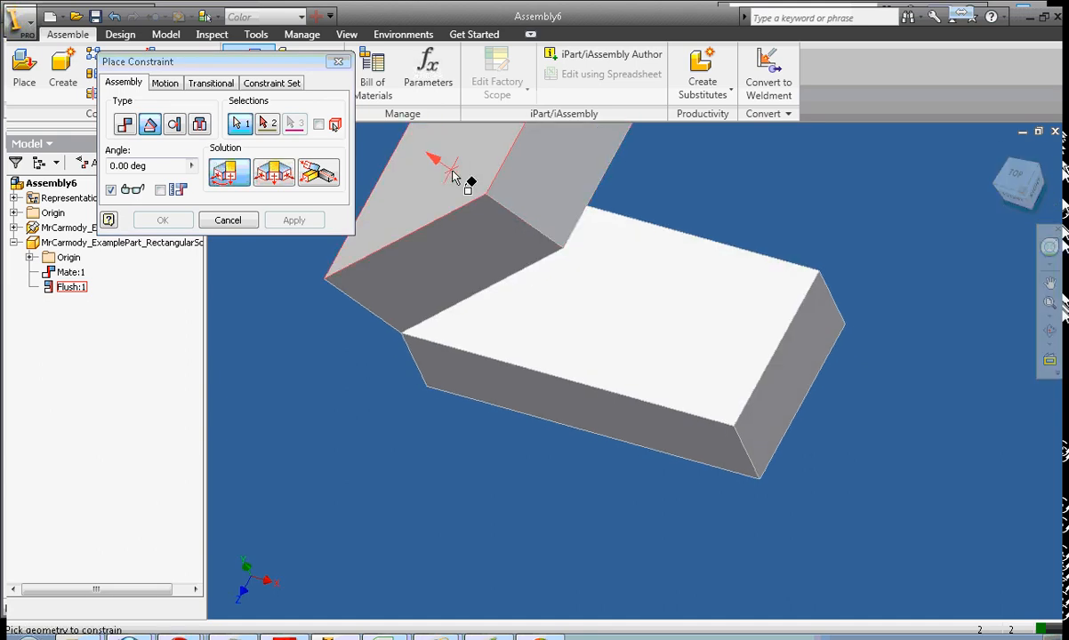
left_click(452, 176)
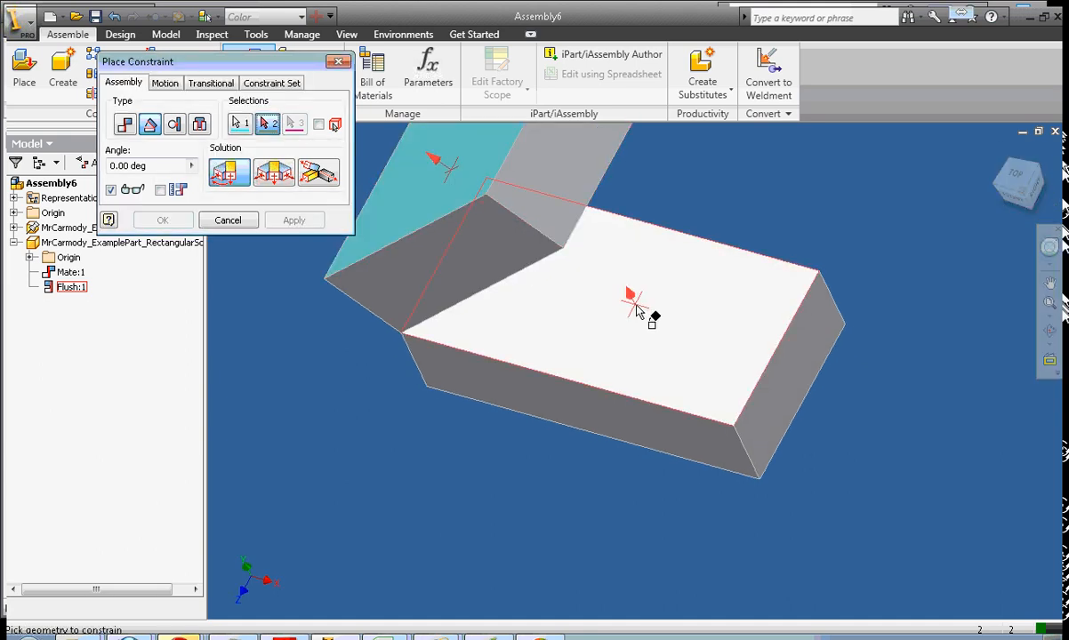
left_click(478, 357)
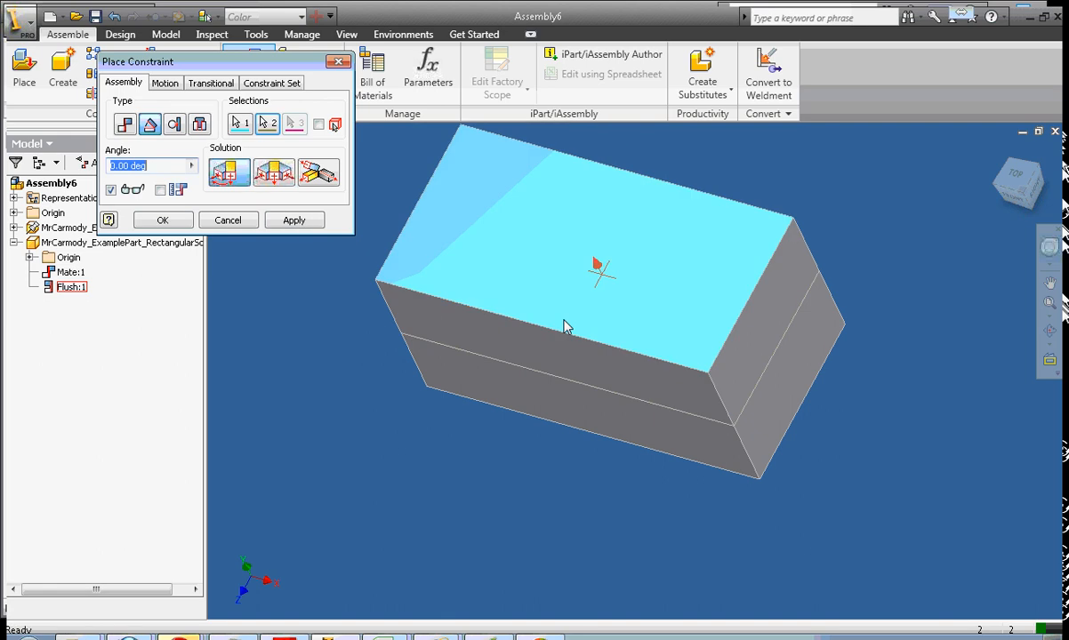
left_click_drag(130, 166, 68, 169)
type("45")
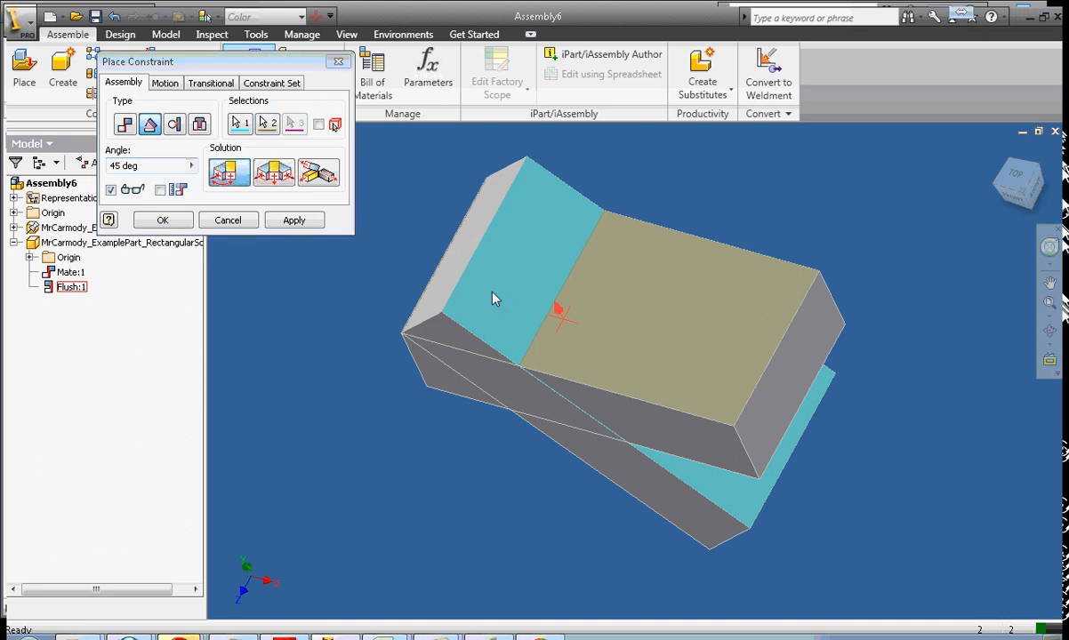
left_click_drag(1050, 198, 1045, 591)
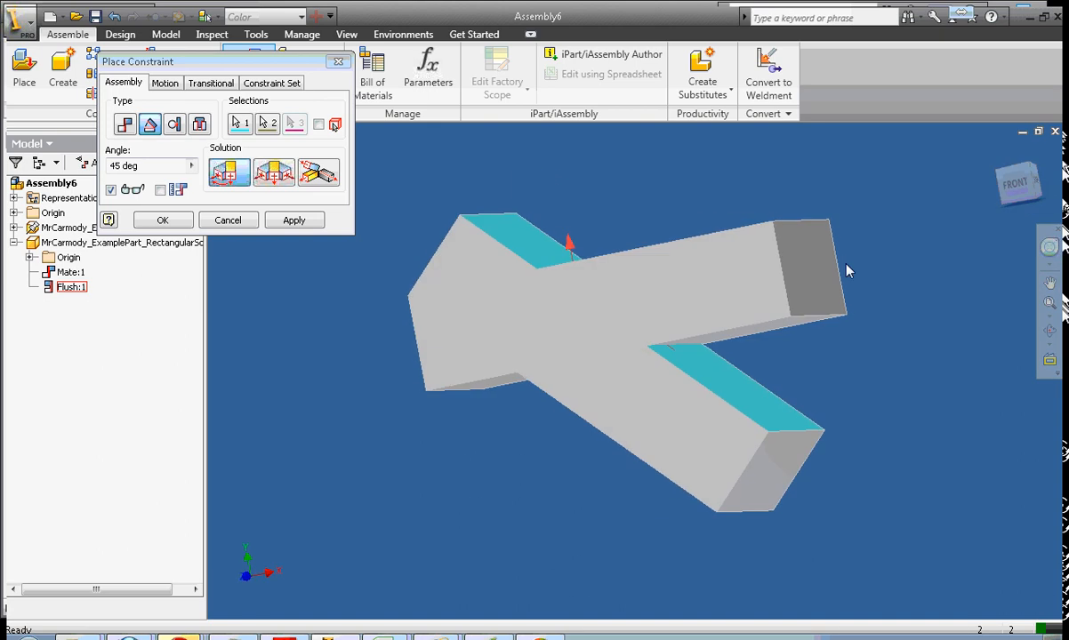
key("Return")
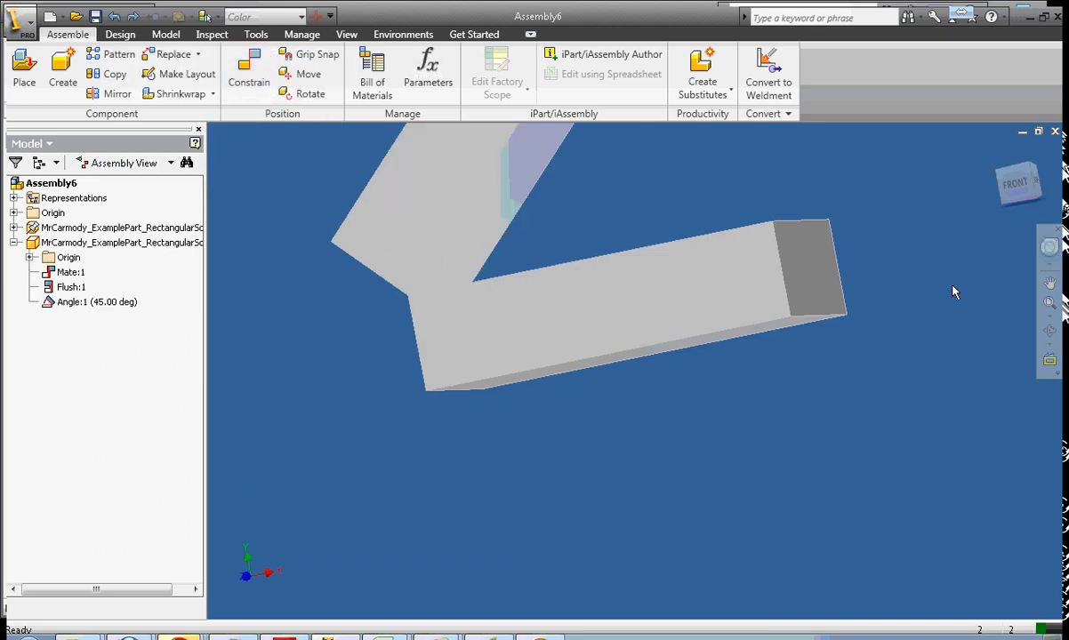
Select the hinged block and its angle constraint, and examine the constrained faces from several directions.
left_click(1016, 168)
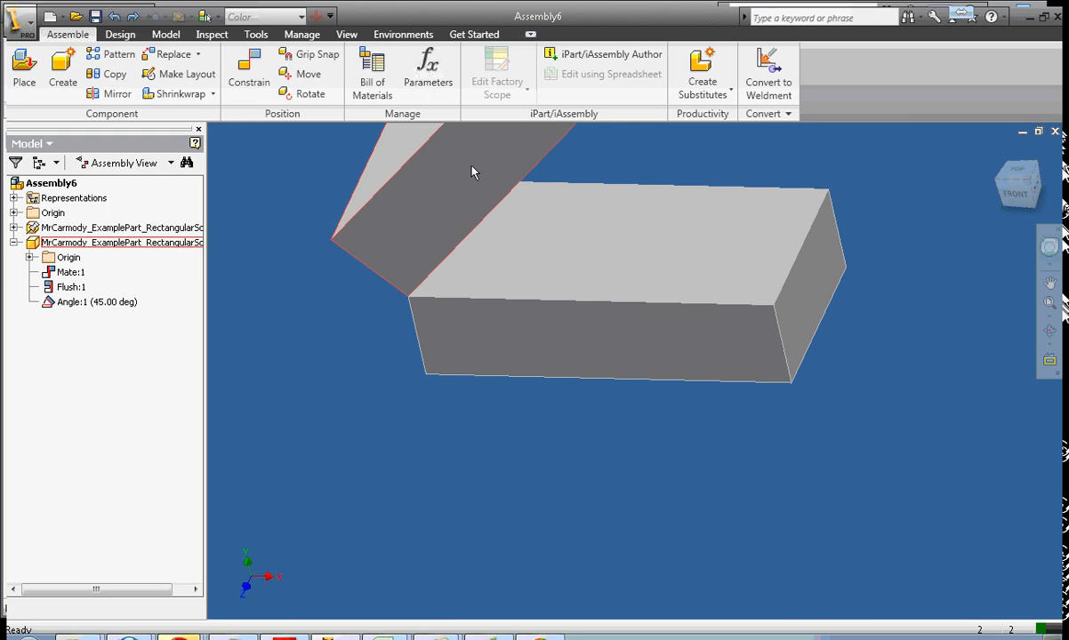
left_click(401, 199)
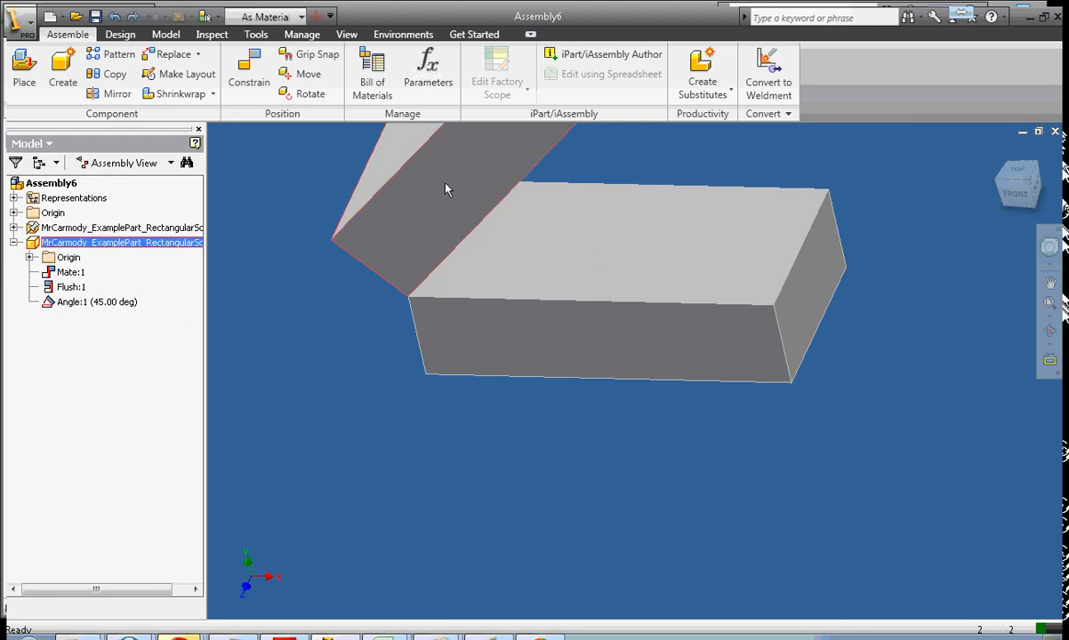
left_click(95, 302)
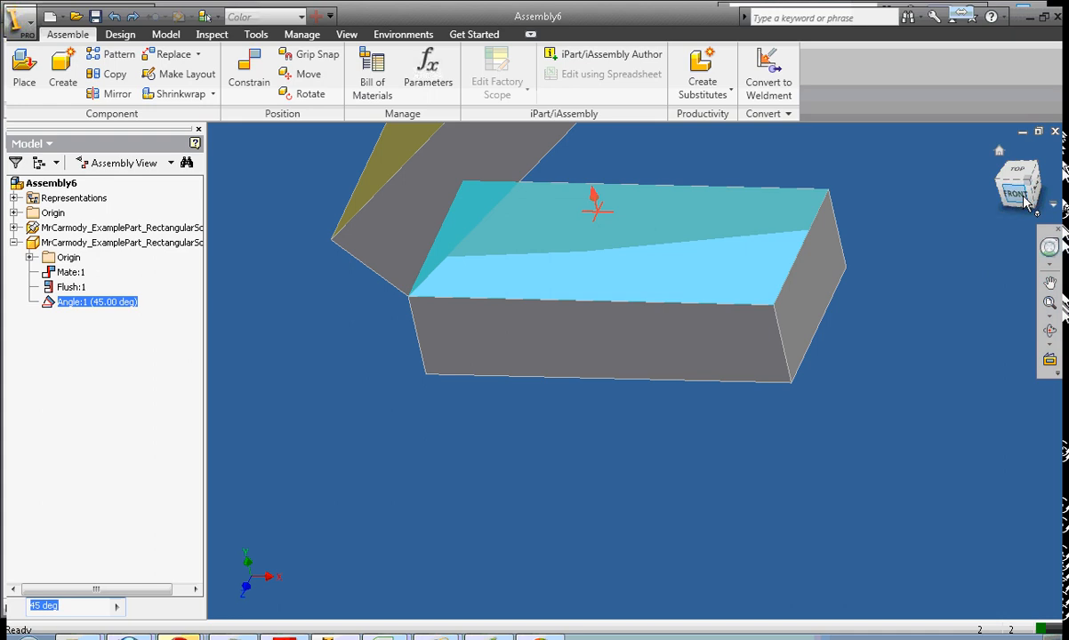
left_click_drag(1014, 182, 952, 238)
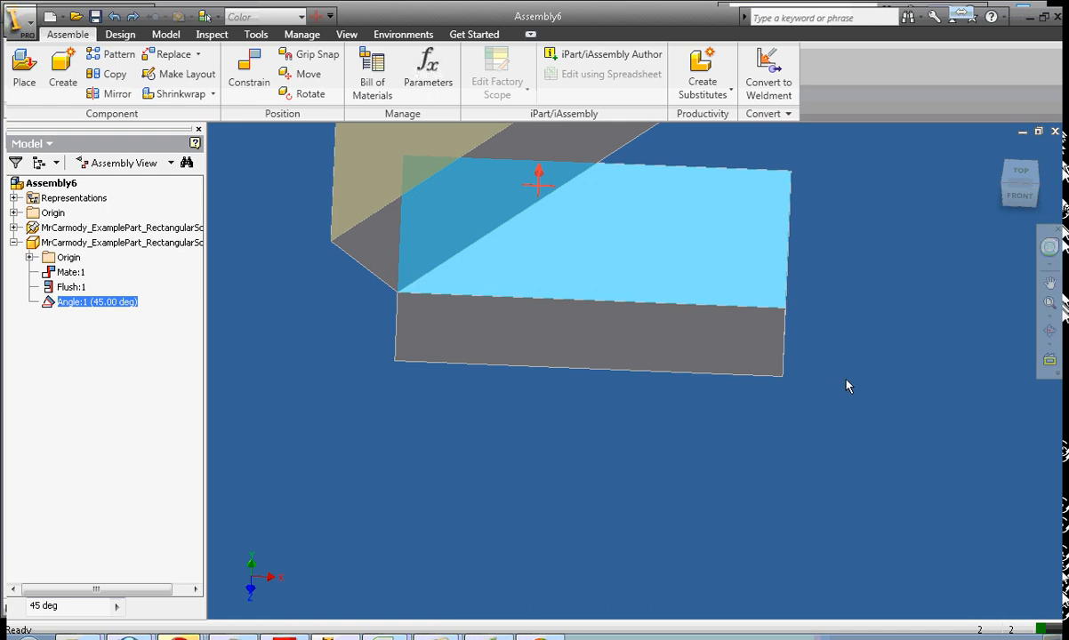
mouse_move(1014, 182)
left_mouse_down()
mouse_move(983, 199)
mouse_move(1019, 187)
left_mouse_up()
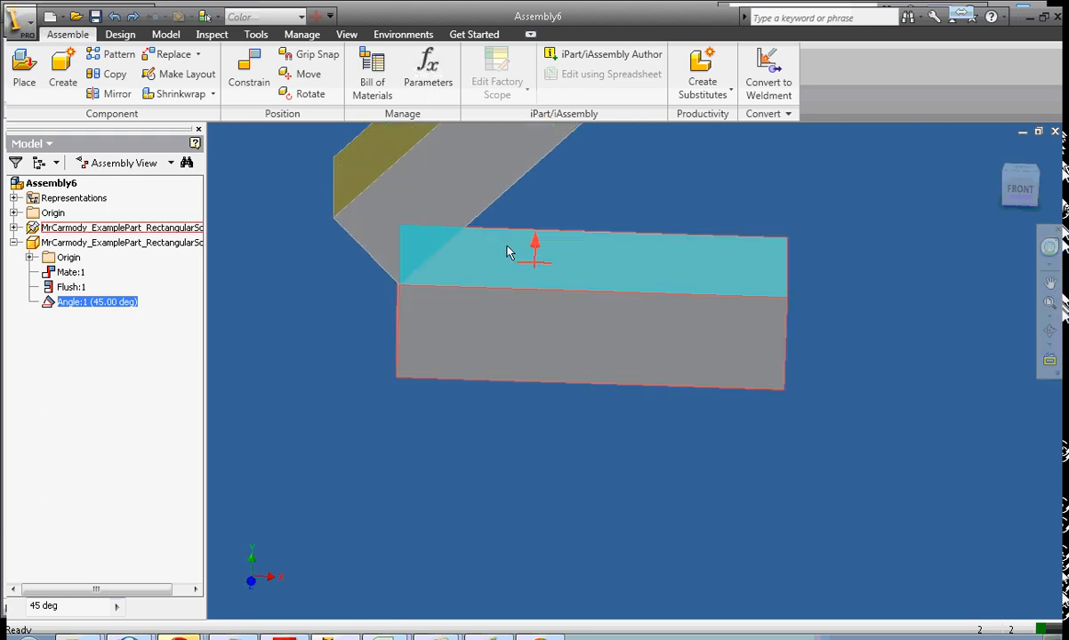